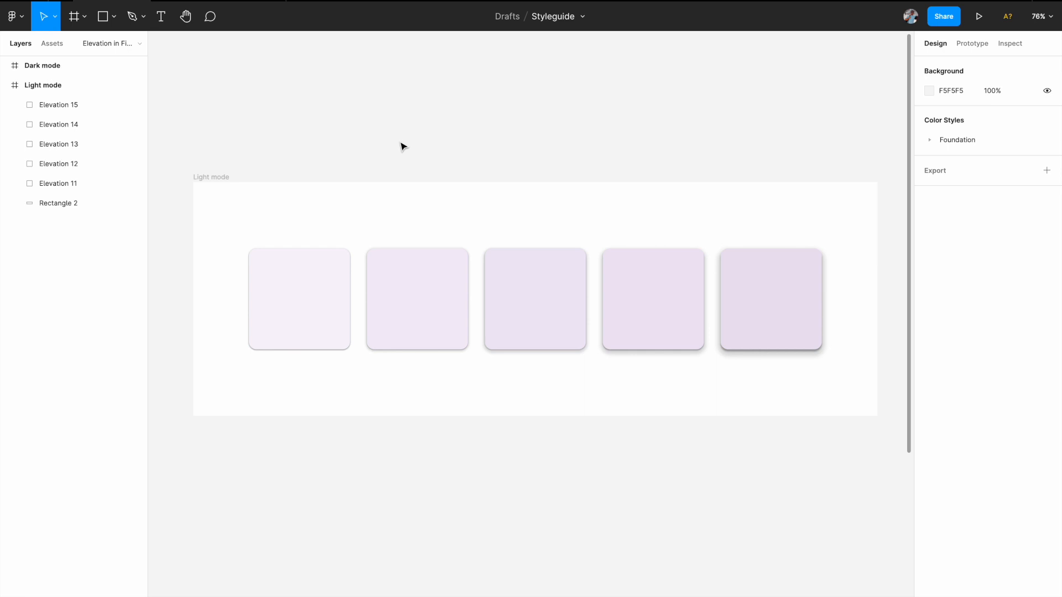
Hide the second drop shadow of the Elevation 11 card.
{"action": "scroll", "coordinate": [271, 279], "scroll_direction": "up", "scroll_amount": 5}
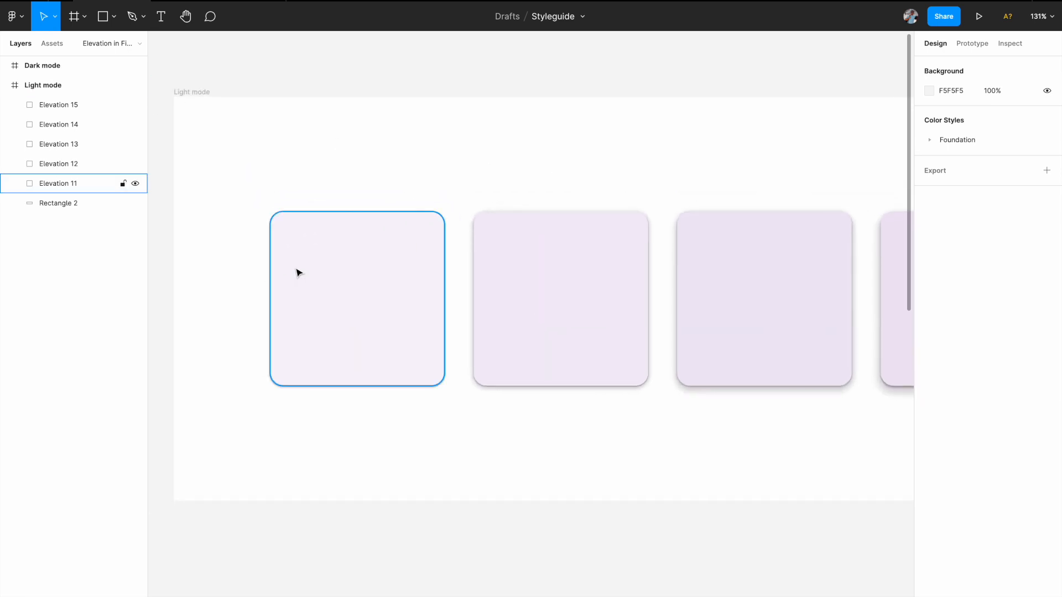
{"action": "left_click", "coordinate": [325, 268]}
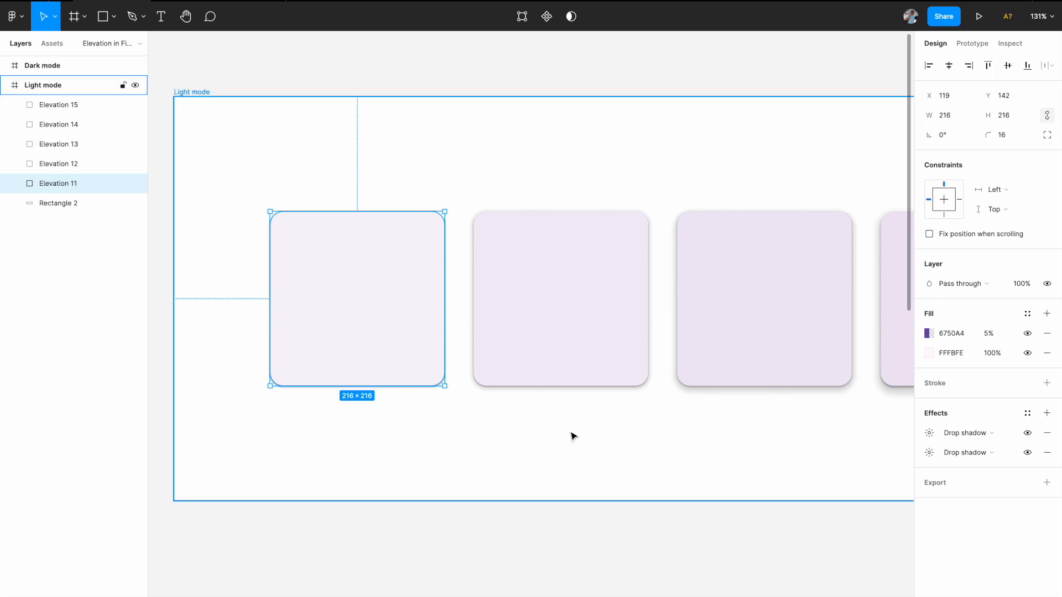
{"action": "left_click", "coordinate": [1027, 452]}
Raise the X offset of Elevation 11's first drop shadow to 8.
{"action": "left_click", "coordinate": [929, 435]}
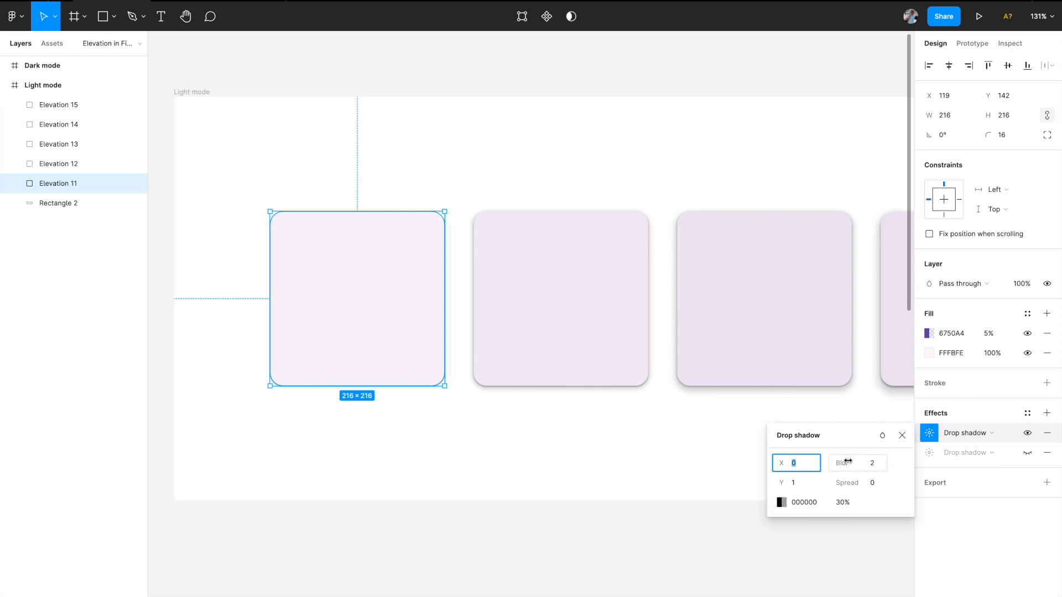
{"action": "left_click", "coordinate": [806, 472]}
{"action": "key", "text": "Up"}
{"action": "key", "text": "Up"}
{"action": "key", "text": "Up"}
{"action": "key", "text": "Up"}
{"action": "key", "text": "Up"}
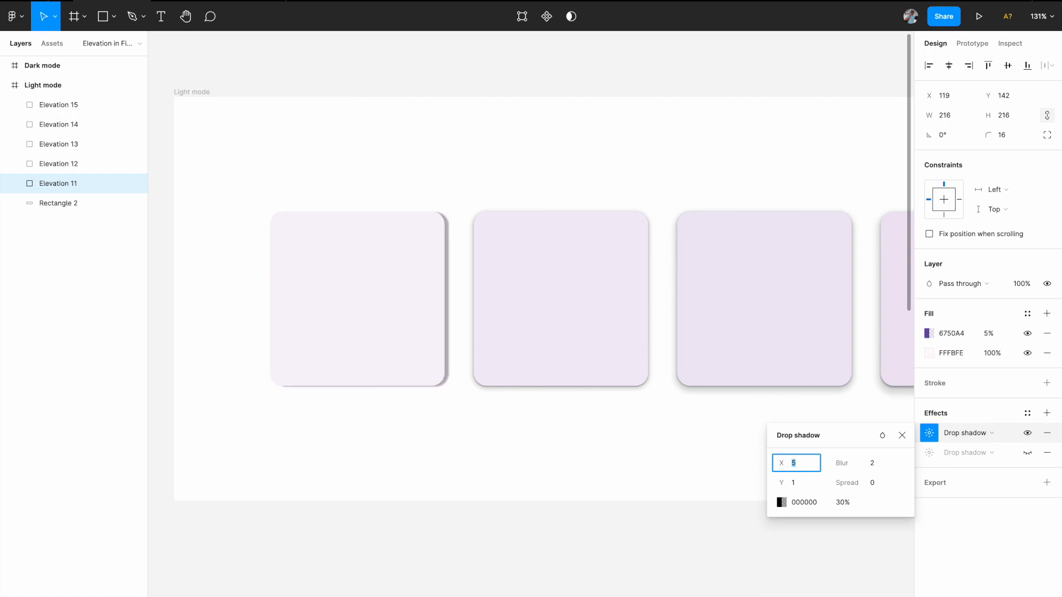
{"action": "key", "text": "Up"}
{"action": "key", "text": "Up"}
{"action": "key", "text": "Up"}
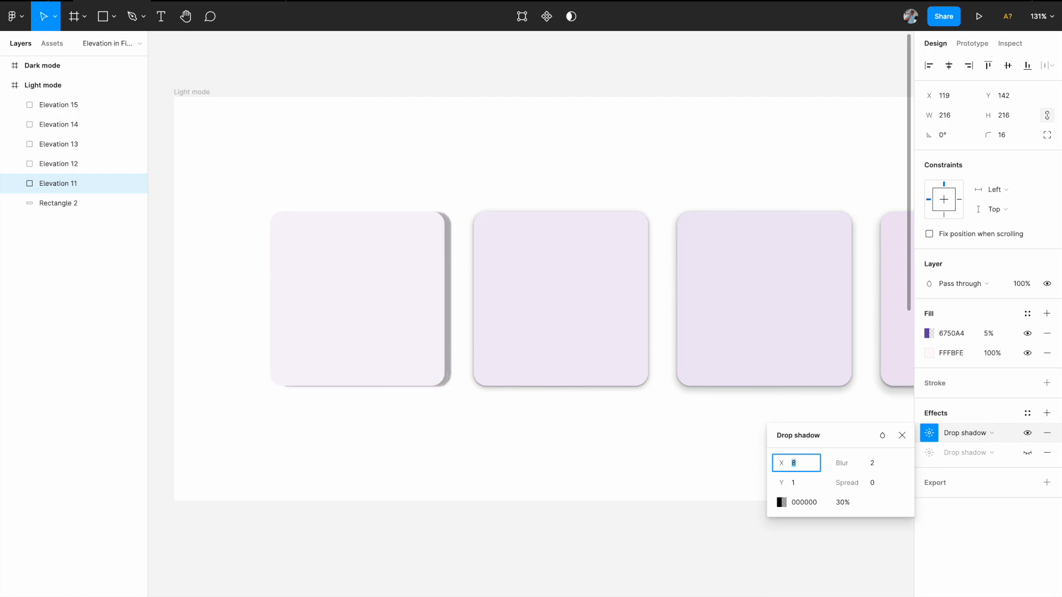
Lower the X offset of Elevation 11's first drop shadow to -5.
{"action": "key", "text": "Down"}
{"action": "key", "text": "Down"}
{"action": "key", "text": "Down"}
{"action": "key", "text": "Down"}
{"action": "key", "text": "Down"}
{"action": "key", "text": "Down"}
{"action": "key", "text": "Down"}
{"action": "key", "text": "Down"}
{"action": "key", "text": "Down"}
{"action": "key", "text": "Down"}
{"action": "key", "text": "Down"}
{"action": "key", "text": "Down"}
{"action": "key", "text": "Down"}
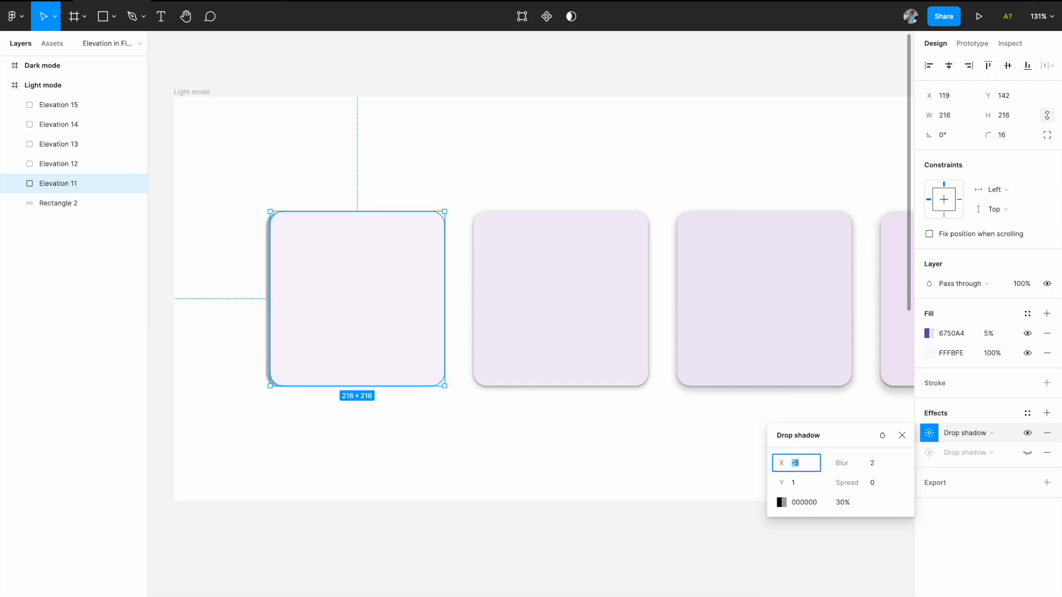
Vary the Y offset of Elevation 11's first drop shadow up and down, ending at -3.
{"action": "left_click", "coordinate": [800, 479]}
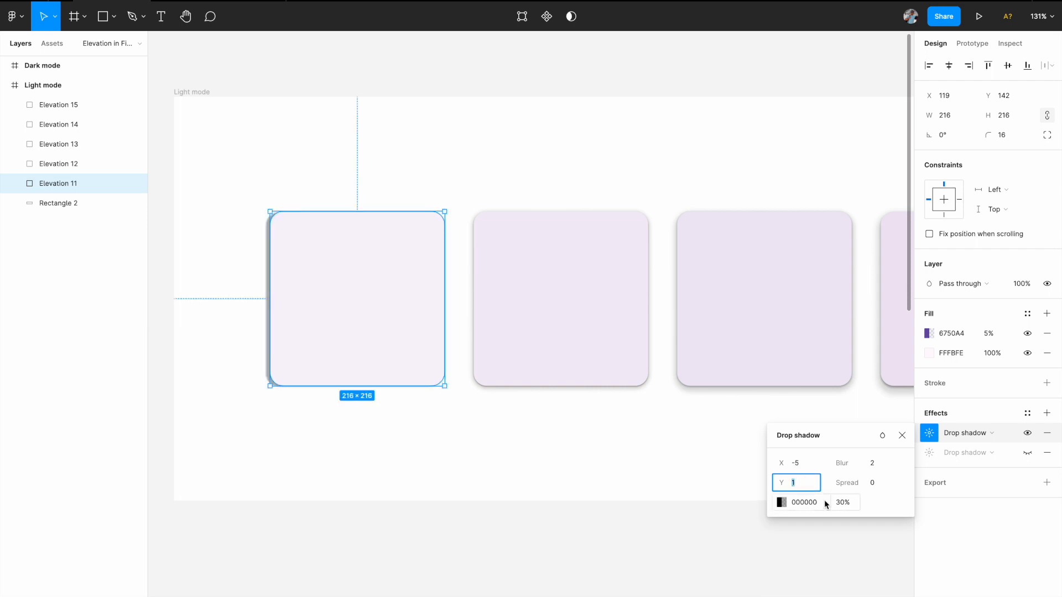
{"action": "key", "text": "Up"}
{"action": "key", "text": "Up"}
{"action": "key", "text": "Up"}
{"action": "key", "text": "Up"}
{"action": "key", "text": "Up"}
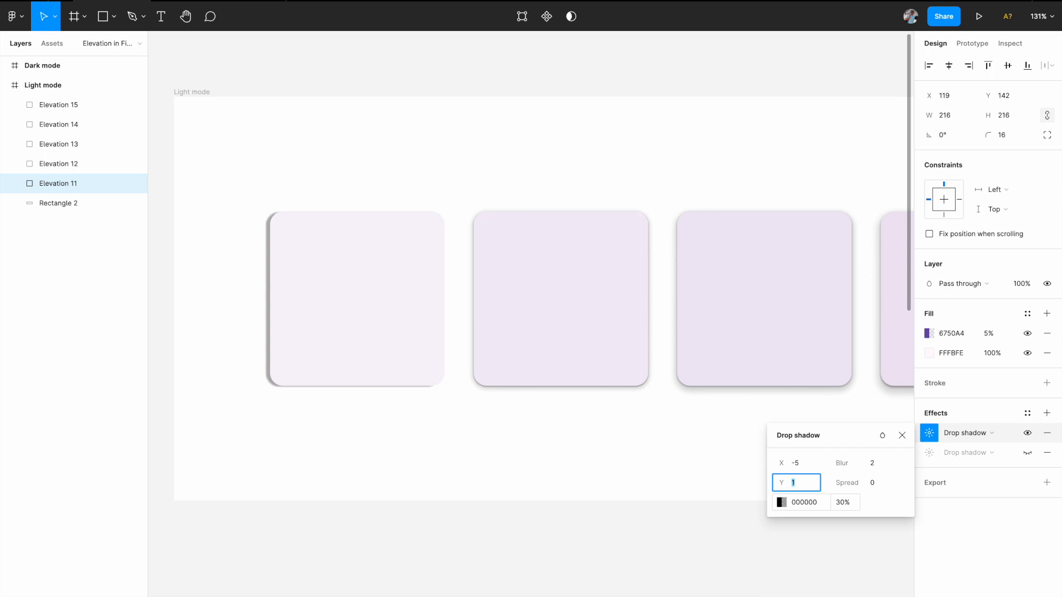
{"action": "key", "text": "Down"}
{"action": "key", "text": "Down"}
{"action": "key", "text": "Down"}
{"action": "key", "text": "Down"}
{"action": "key", "text": "Down"}
{"action": "key", "text": "Down"}
{"action": "key", "text": "Down"}
{"action": "key", "text": "Down"}
{"action": "key", "text": "Down"}
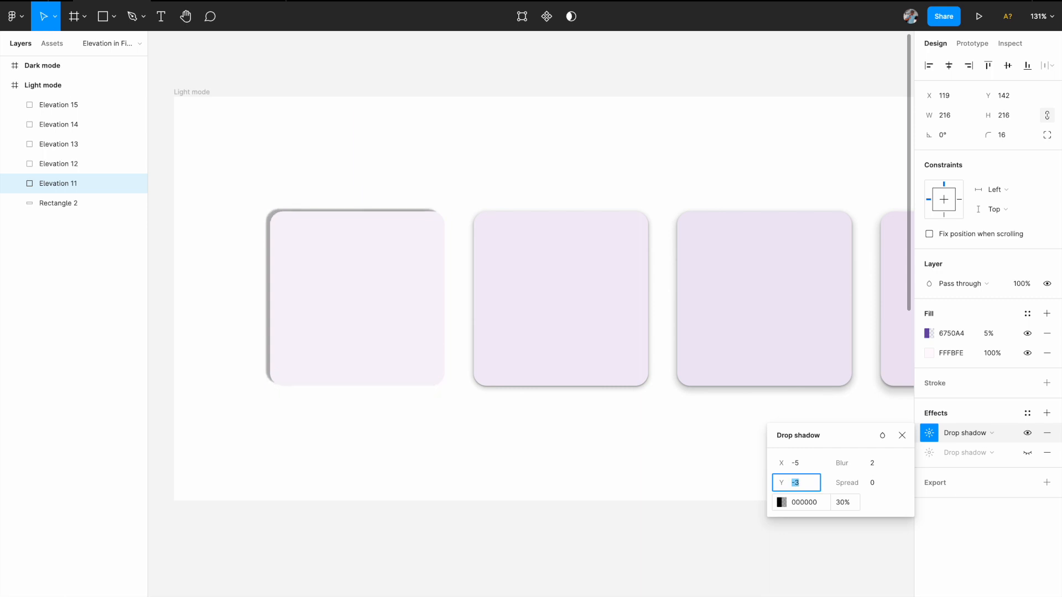
Set the Y offset of Elevation 11's first drop shadow to 1 and its X offset to 0.
{"action": "type", "text": "1"}
{"action": "key", "text": "Return"}
{"action": "left_click", "coordinate": [807, 464]}
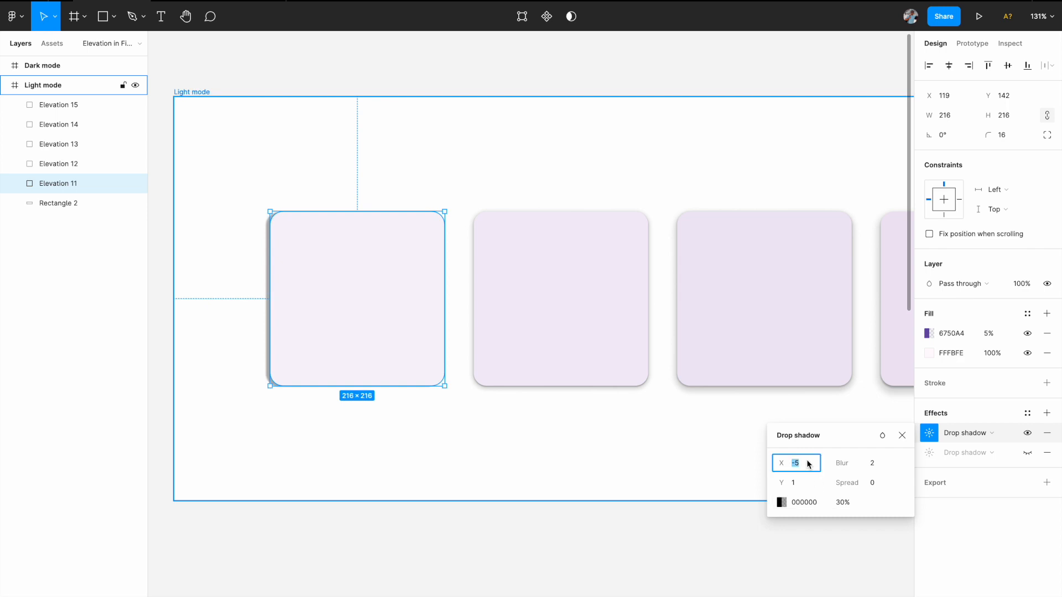
{"action": "type", "text": "0"}
{"action": "key", "text": "Return"}
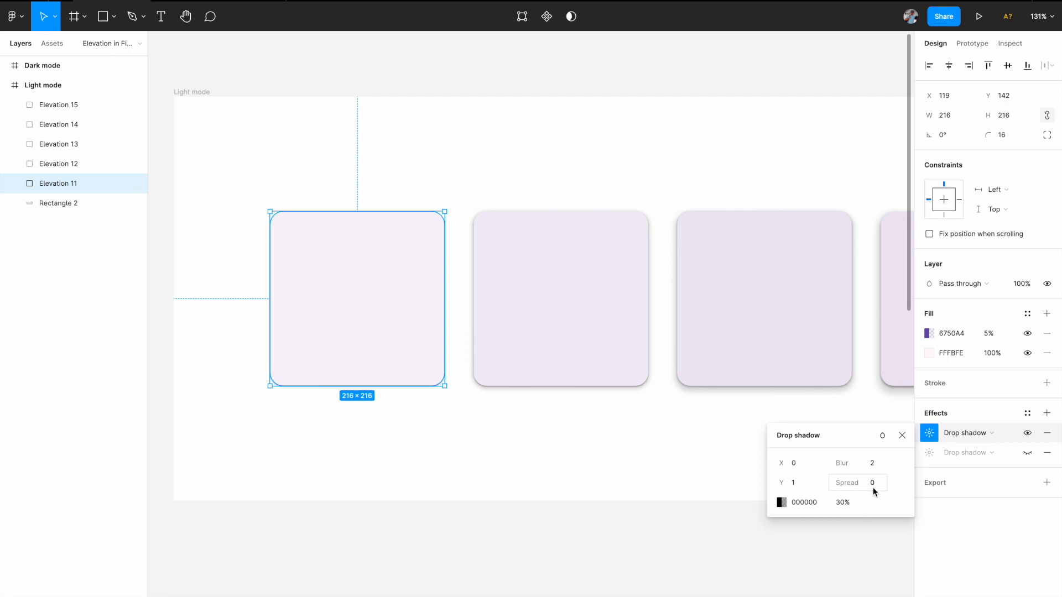
Make Elevation 11's second drop shadow visible again and review the settings of both its shadows.
{"action": "left_click", "coordinate": [420, 419]}
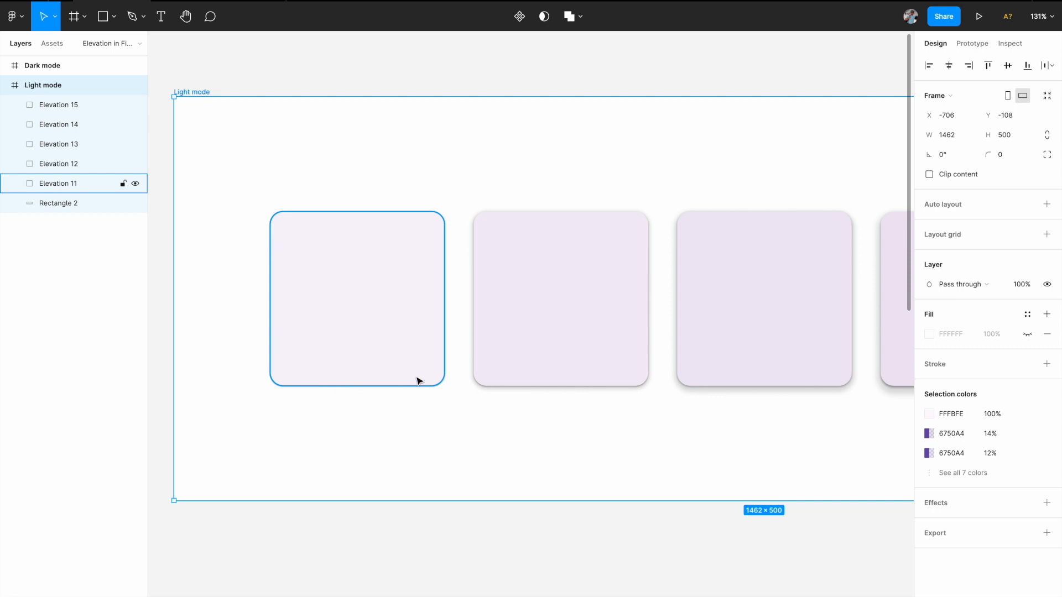
{"action": "left_click", "coordinate": [375, 249]}
{"action": "left_click", "coordinate": [928, 433]}
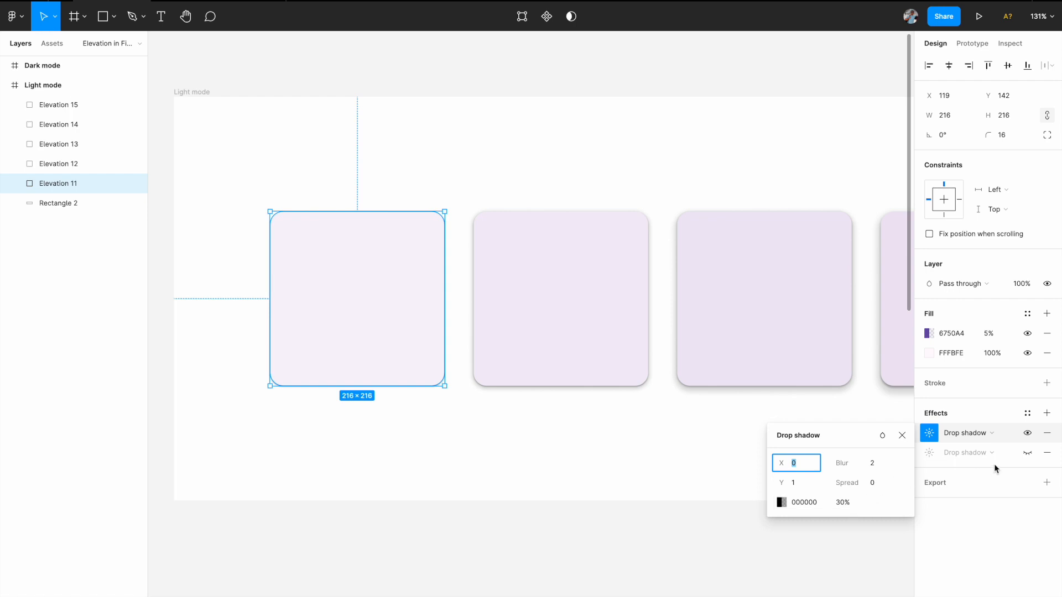
{"action": "left_click", "coordinate": [1027, 454]}
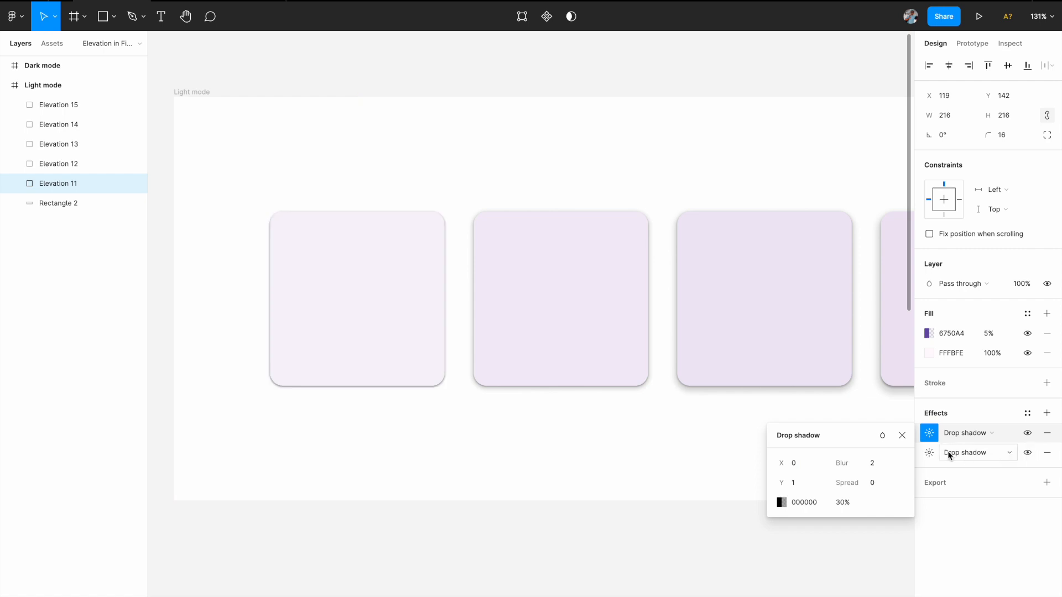
{"action": "left_click", "coordinate": [929, 453]}
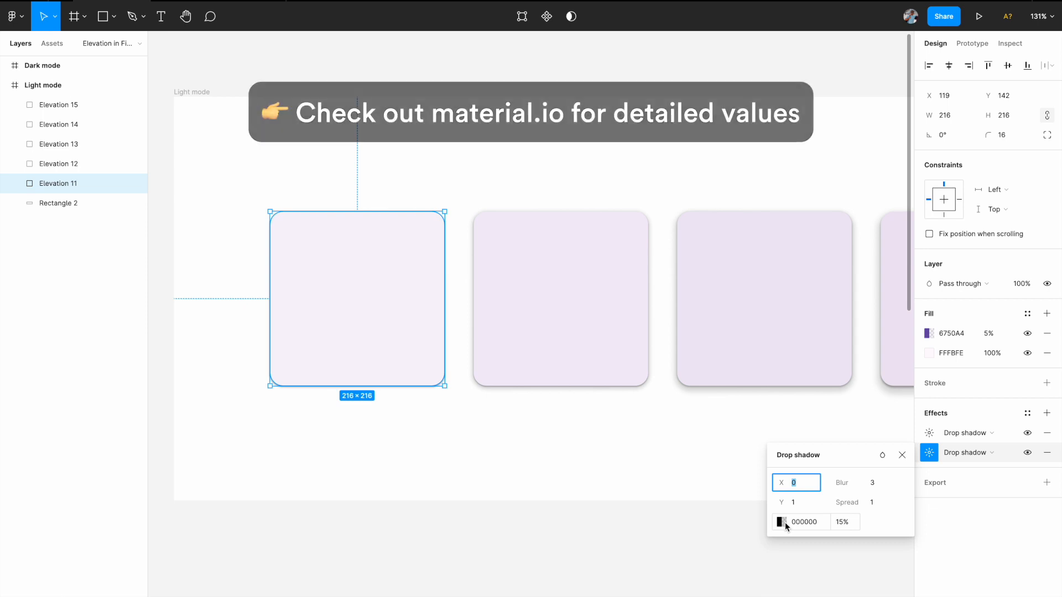
{"action": "left_click", "coordinate": [695, 481]}
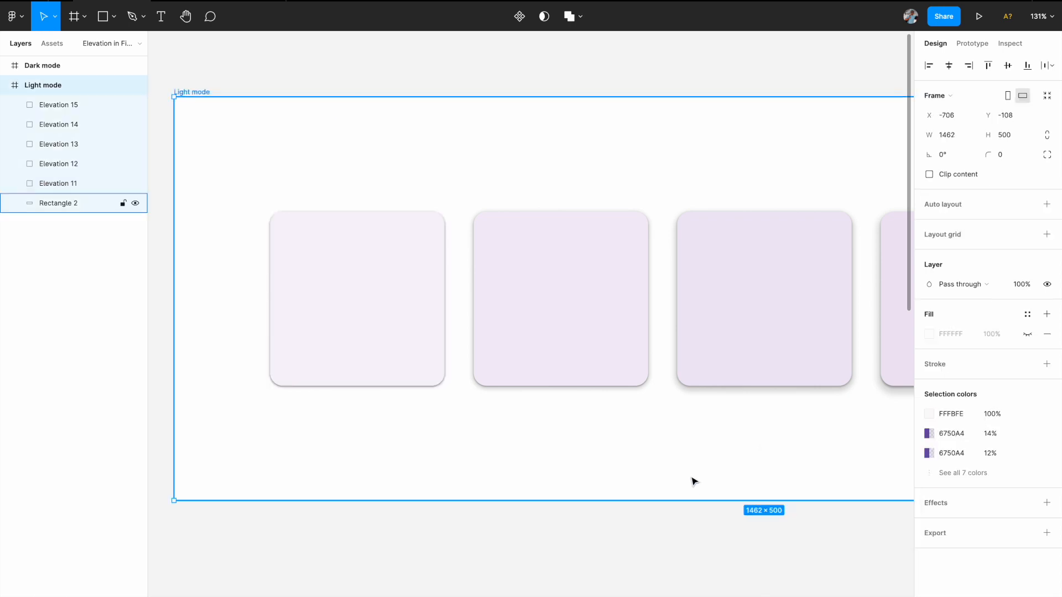
Review the offset, blur, spread and opacity of both drop shadows on the Elevation 12 card.
{"action": "left_click", "coordinate": [612, 363]}
{"action": "left_click", "coordinate": [929, 435]}
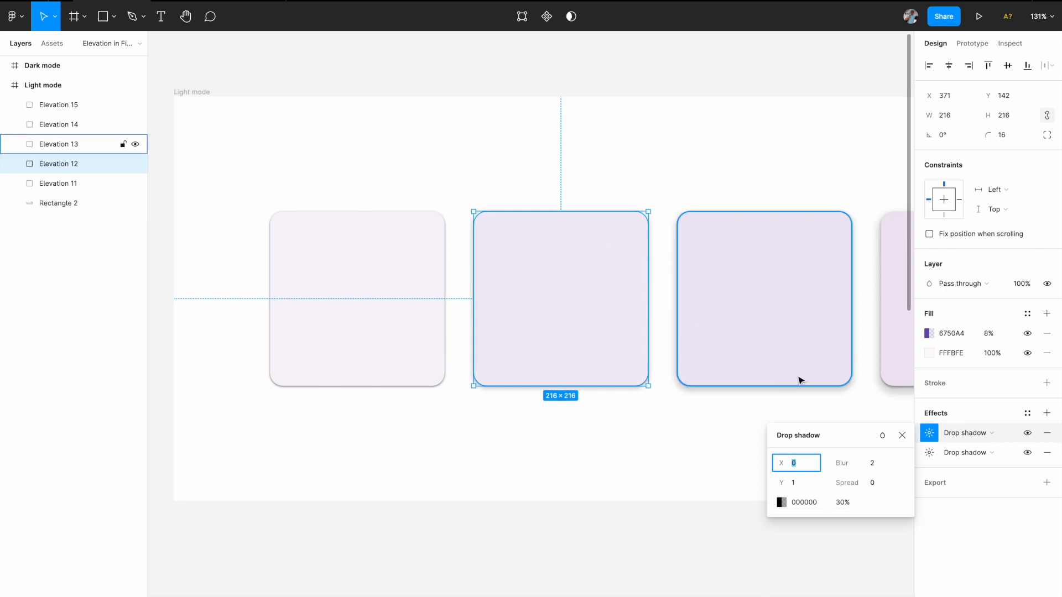
{"action": "left_click", "coordinate": [928, 453]}
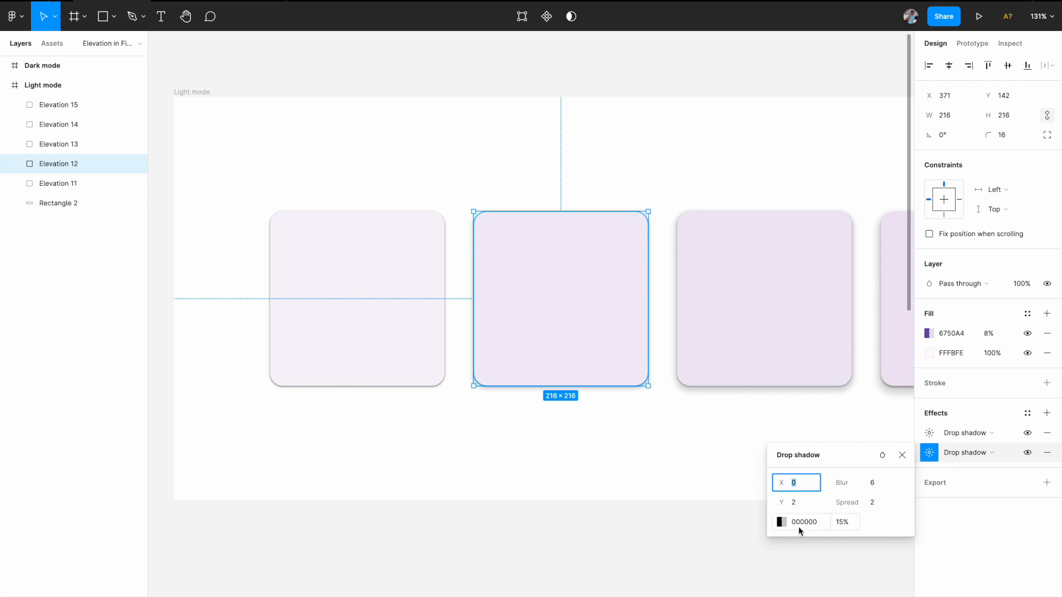
{"action": "left_click", "coordinate": [756, 463]}
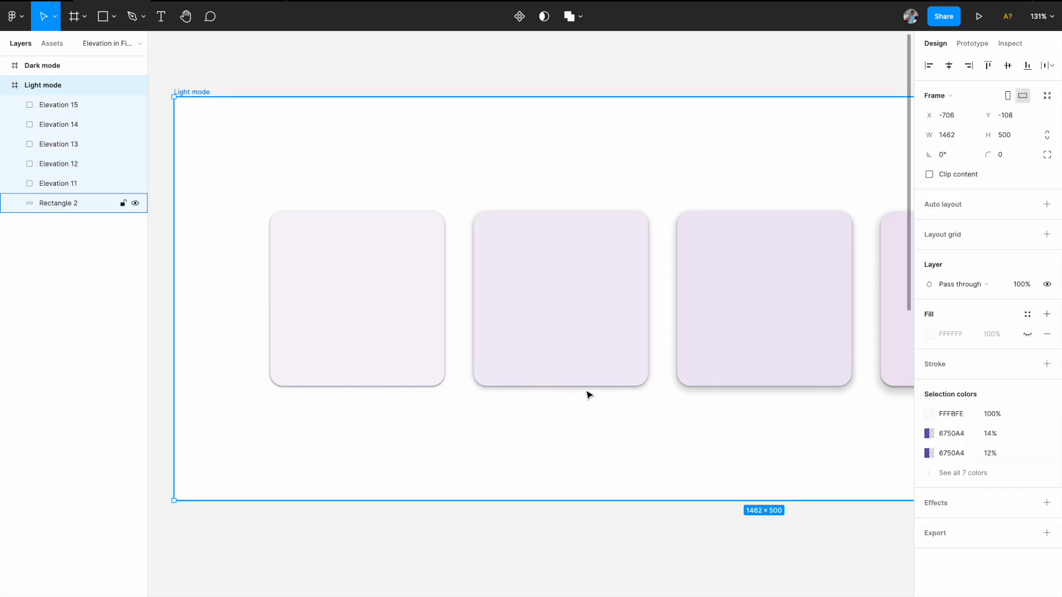
{"action": "left_click", "coordinate": [631, 366]}
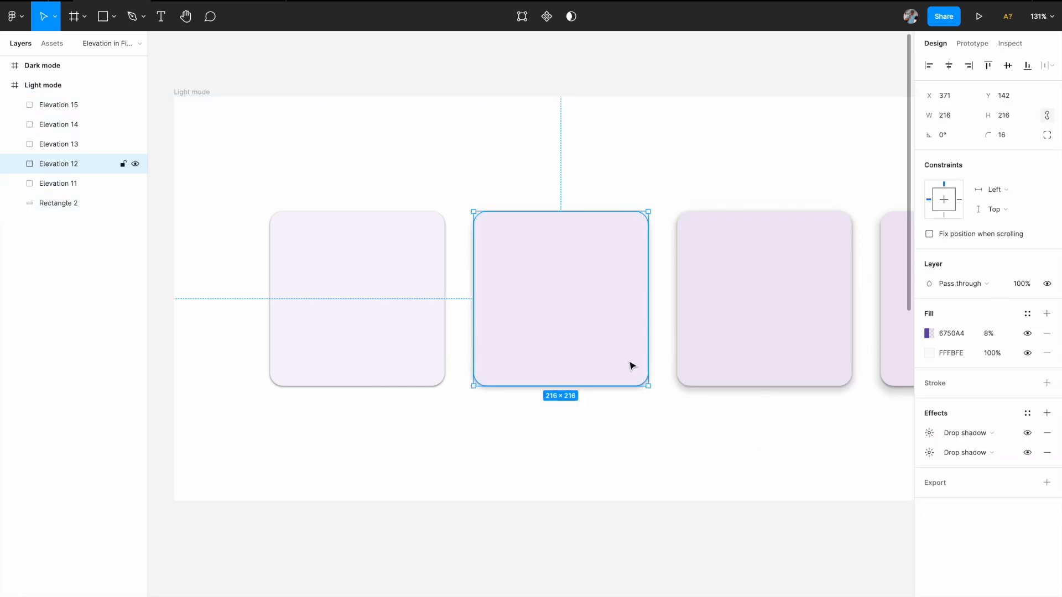
Review the offset, blur, spread and opacity of both drop shadows on the Elevation 13 card.
{"action": "scroll", "coordinate": [631, 366], "scroll_direction": "right", "scroll_amount": 2}
{"action": "scroll", "coordinate": [630, 366], "scroll_direction": "down", "scroll_amount": 1}
{"action": "left_click", "coordinate": [683, 321]}
{"action": "scroll", "coordinate": [682, 321], "scroll_direction": "right", "scroll_amount": 2}
{"action": "scroll", "coordinate": [683, 321], "scroll_direction": "up", "scroll_amount": 1}
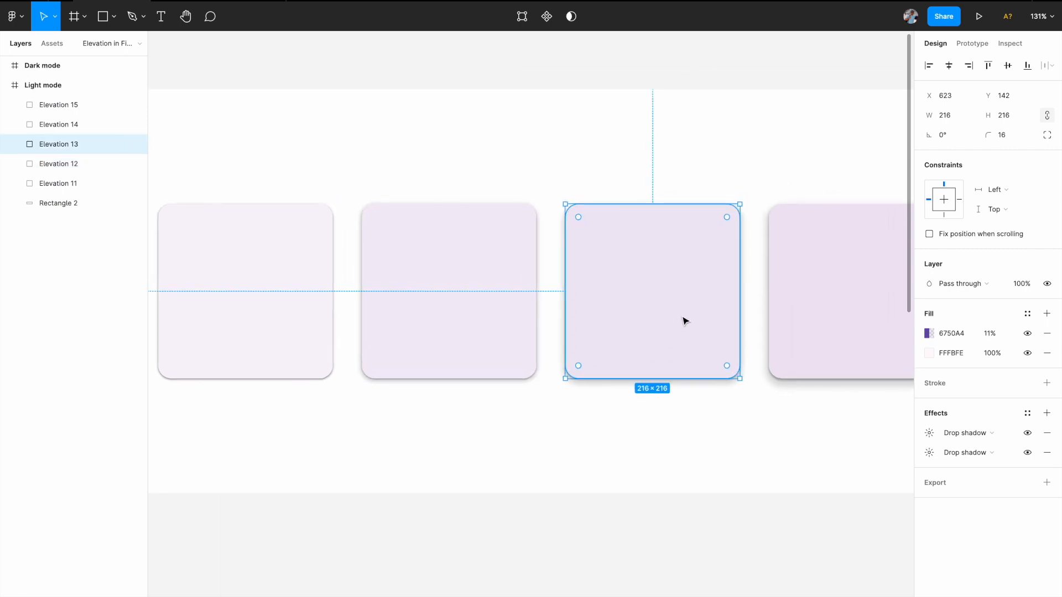
{"action": "left_click", "coordinate": [929, 432]}
{"action": "left_click", "coordinate": [930, 453]}
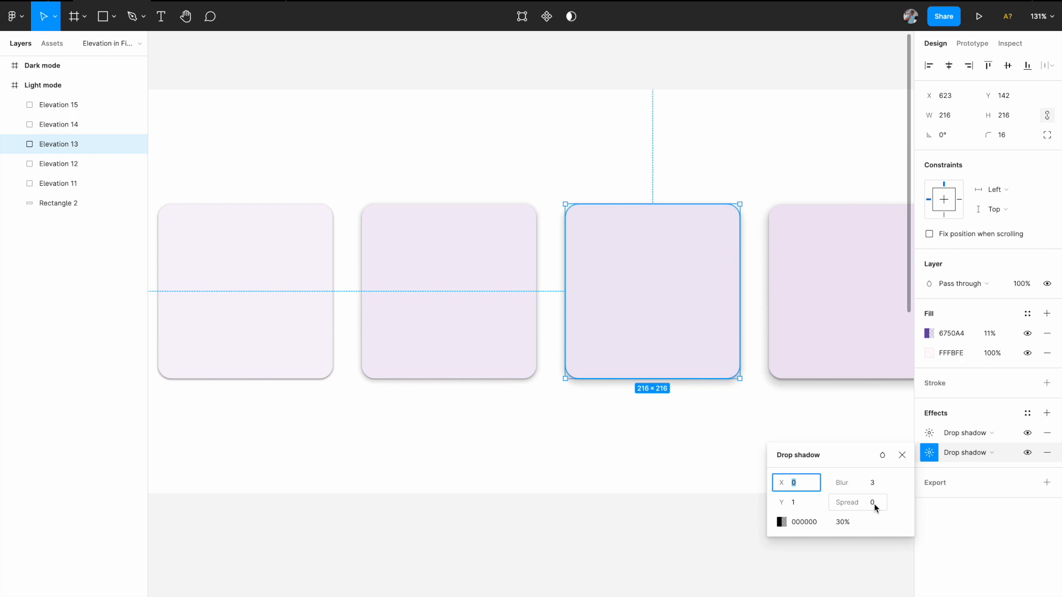
{"action": "left_click", "coordinate": [929, 434]}
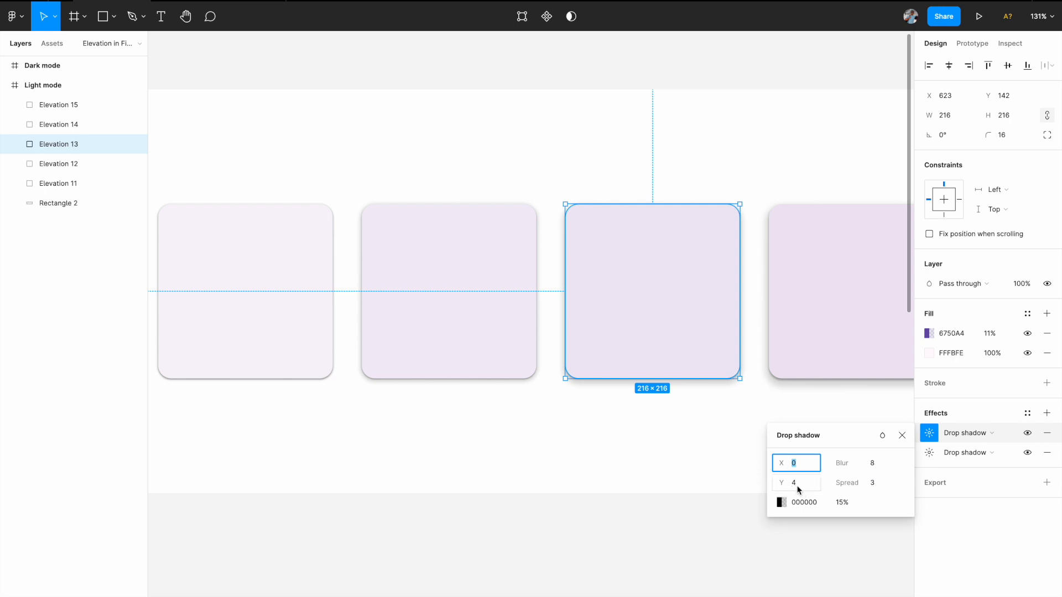
Review the offset, blur, spread and opacity of both drop shadows on the Elevation 14 card.
{"action": "scroll", "coordinate": [732, 476], "scroll_direction": "right", "scroll_amount": 2}
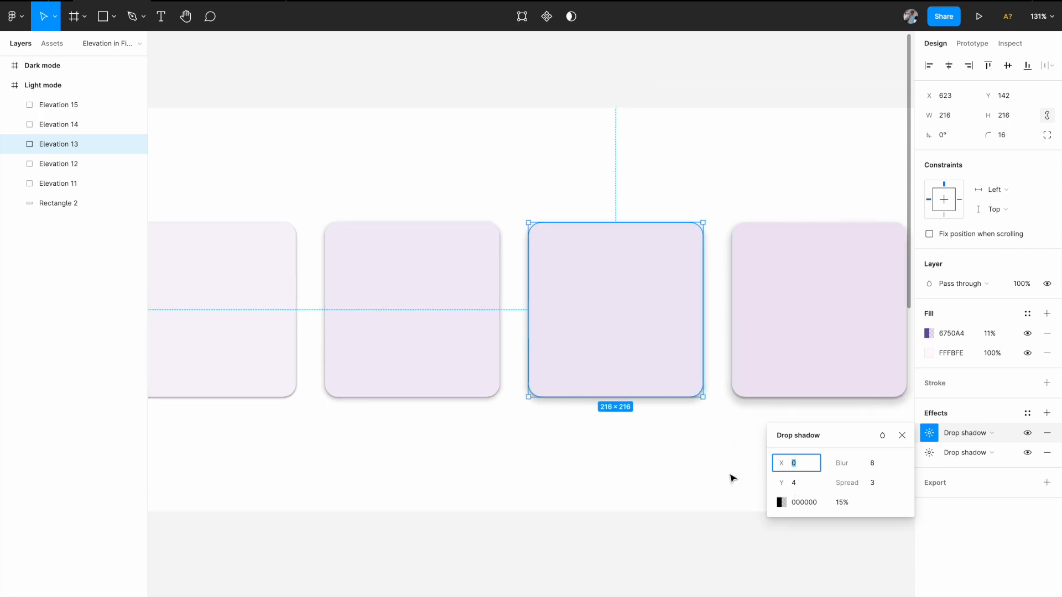
{"action": "scroll", "coordinate": [732, 478], "scroll_direction": "down", "scroll_amount": 3}
{"action": "scroll", "coordinate": [732, 478], "scroll_direction": "right", "scroll_amount": 2}
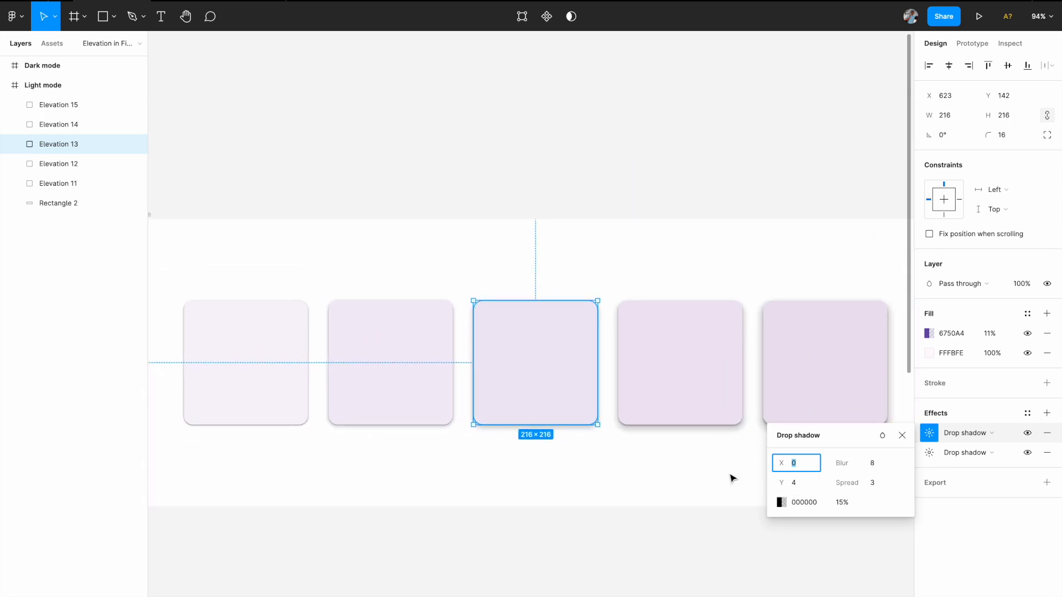
{"action": "scroll", "coordinate": [732, 478], "scroll_direction": "right", "scroll_amount": 1}
{"action": "scroll", "coordinate": [732, 477], "scroll_direction": "down", "scroll_amount": 1}
{"action": "right_click", "coordinate": [732, 478]}
{"action": "left_click", "coordinate": [684, 475]}
{"action": "left_click", "coordinate": [673, 392]}
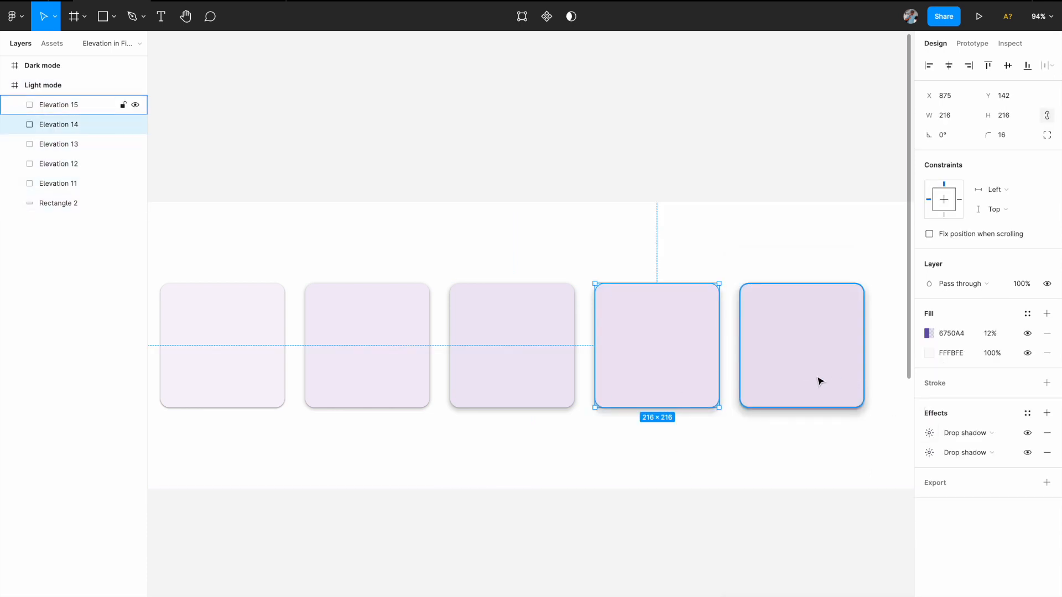
{"action": "left_click", "coordinate": [929, 433]}
{"action": "left_click", "coordinate": [929, 453]}
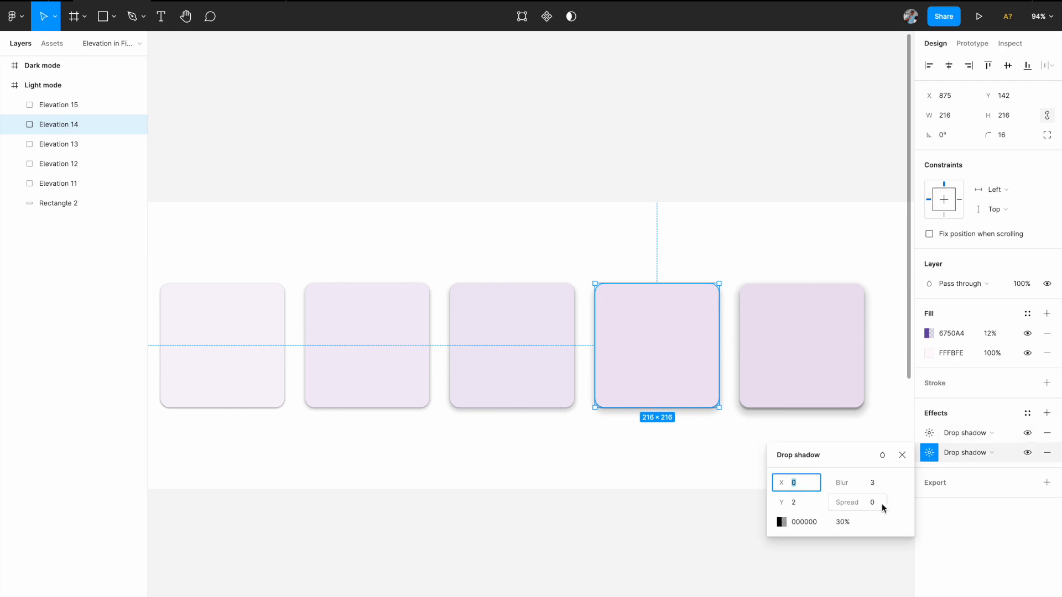
{"action": "left_click", "coordinate": [928, 433]}
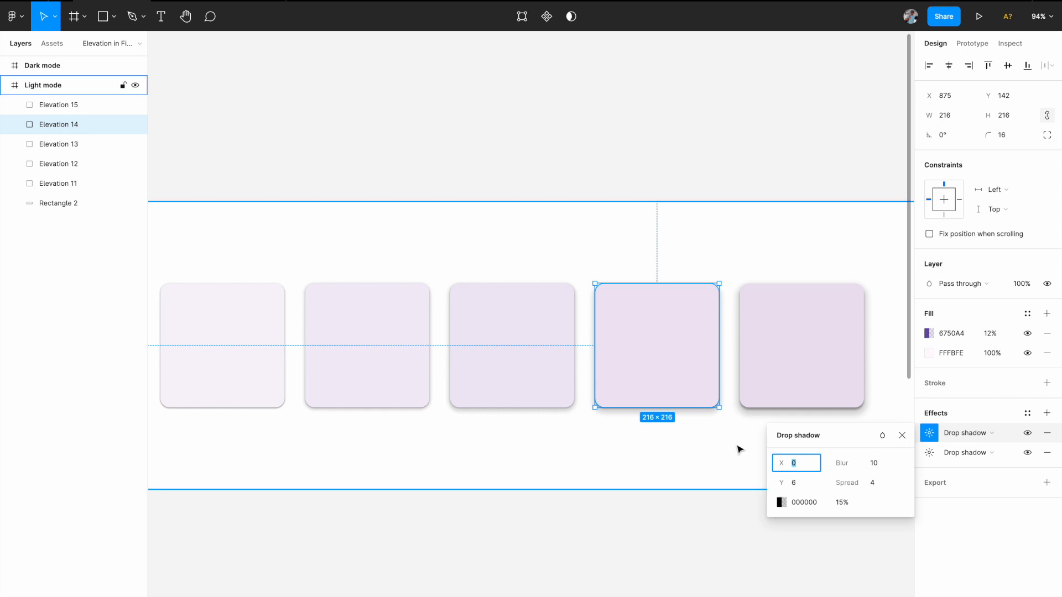
Review the settings of both drop shadows on the Elevation 15 card, and clear the selection to compare all cards.
{"action": "scroll", "coordinate": [691, 430], "scroll_direction": "right", "scroll_amount": 3}
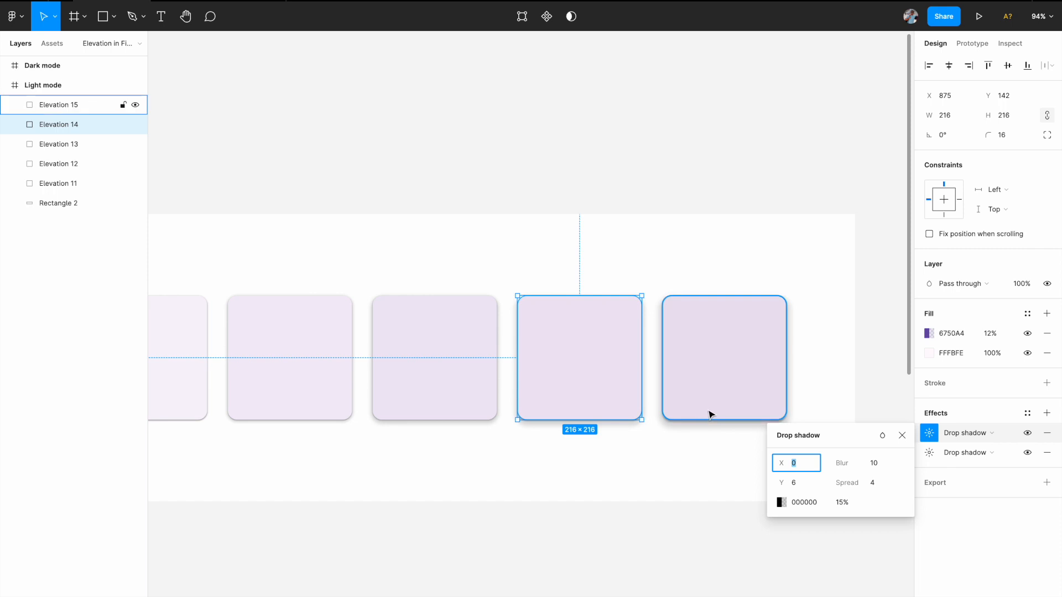
{"action": "left_click", "coordinate": [718, 396]}
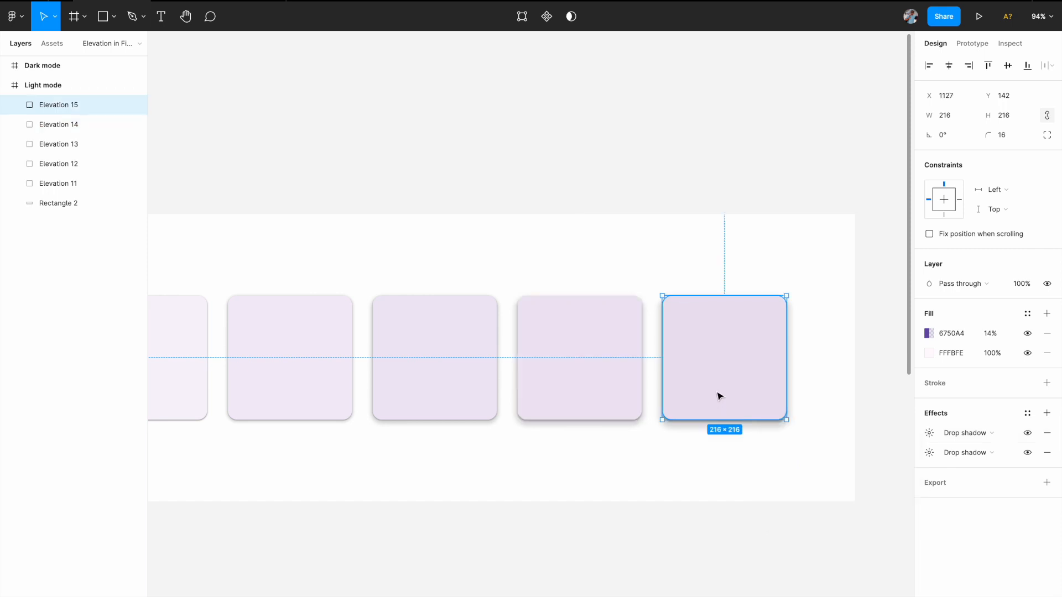
{"action": "left_click", "coordinate": [929, 432]}
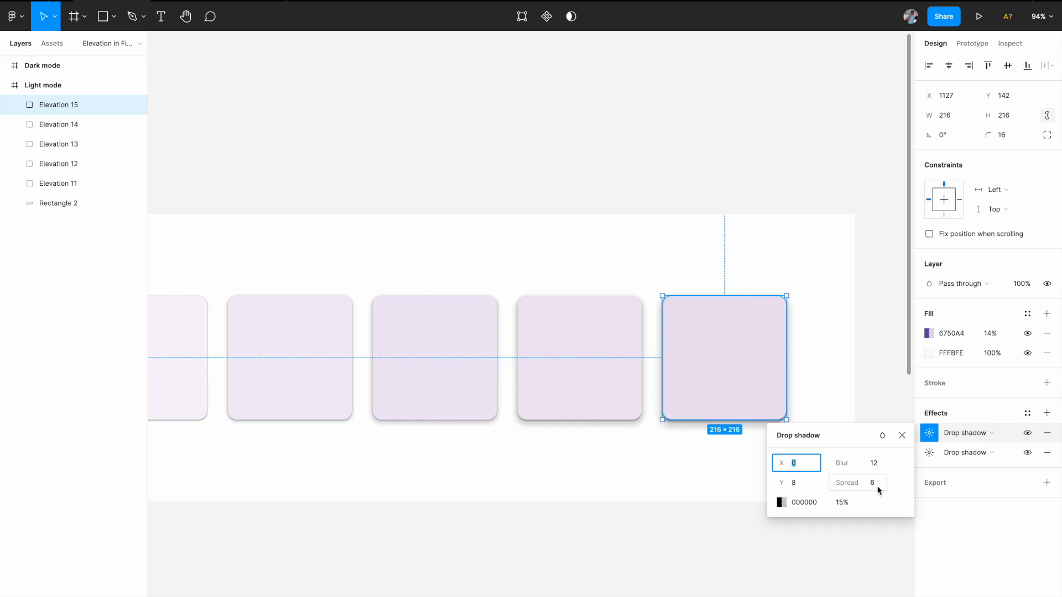
{"action": "left_click", "coordinate": [929, 452]}
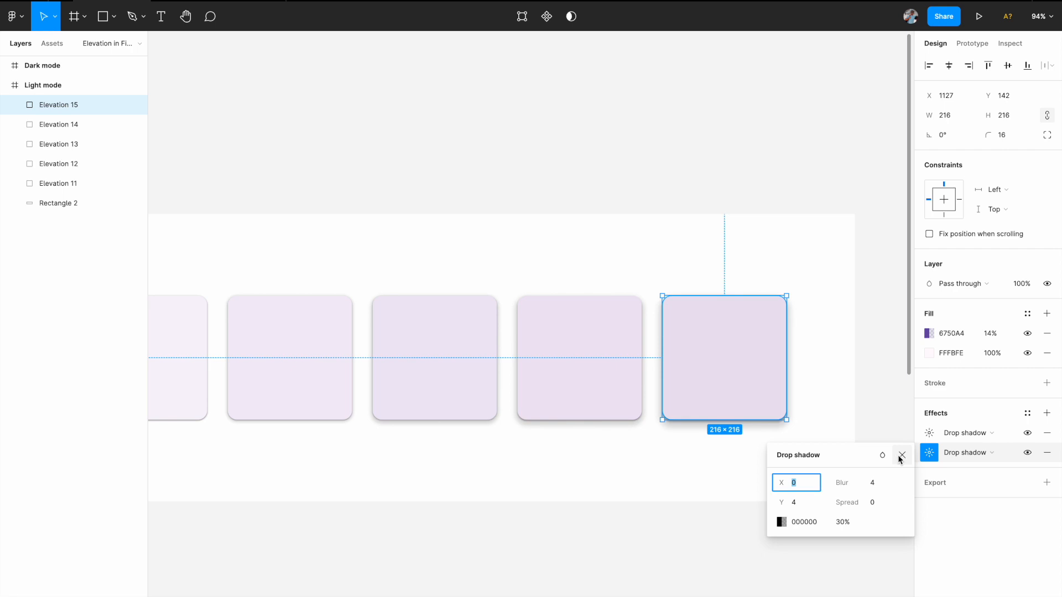
{"action": "left_click", "coordinate": [865, 403]}
{"action": "scroll", "coordinate": [865, 404], "scroll_direction": "left", "scroll_amount": 1}
{"action": "scroll", "coordinate": [865, 403], "scroll_direction": "left", "scroll_amount": 3}
{"action": "scroll", "coordinate": [864, 403], "scroll_direction": "down", "scroll_amount": 1}
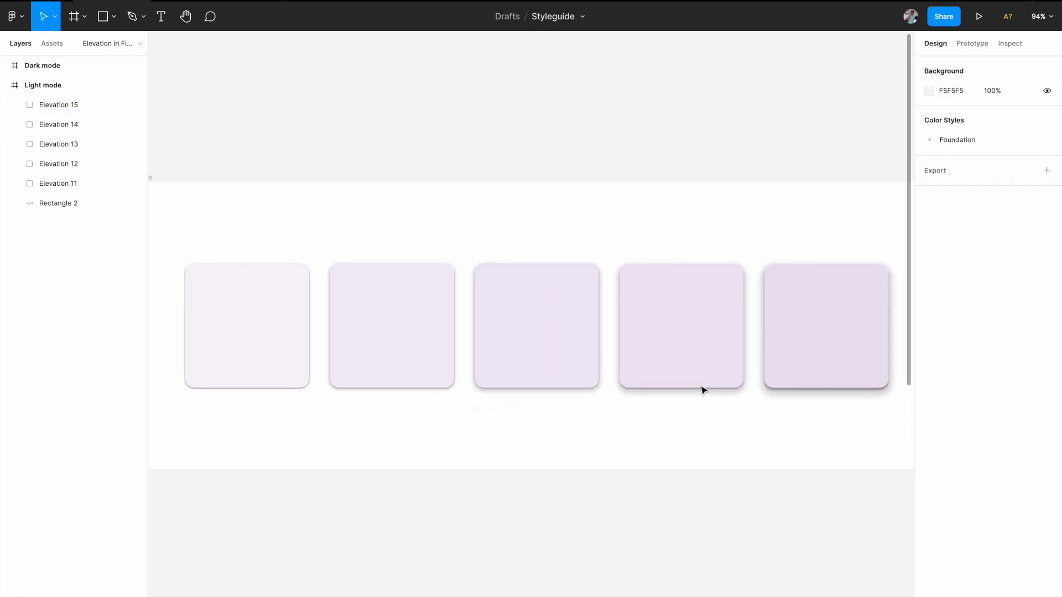
Increase the blur of Elevation 15's first drop shadow, the one with 15% opacity, to 42.
{"action": "left_click", "coordinate": [789, 358]}
{"action": "left_click", "coordinate": [928, 453]}
{"action": "left_click", "coordinate": [929, 433]}
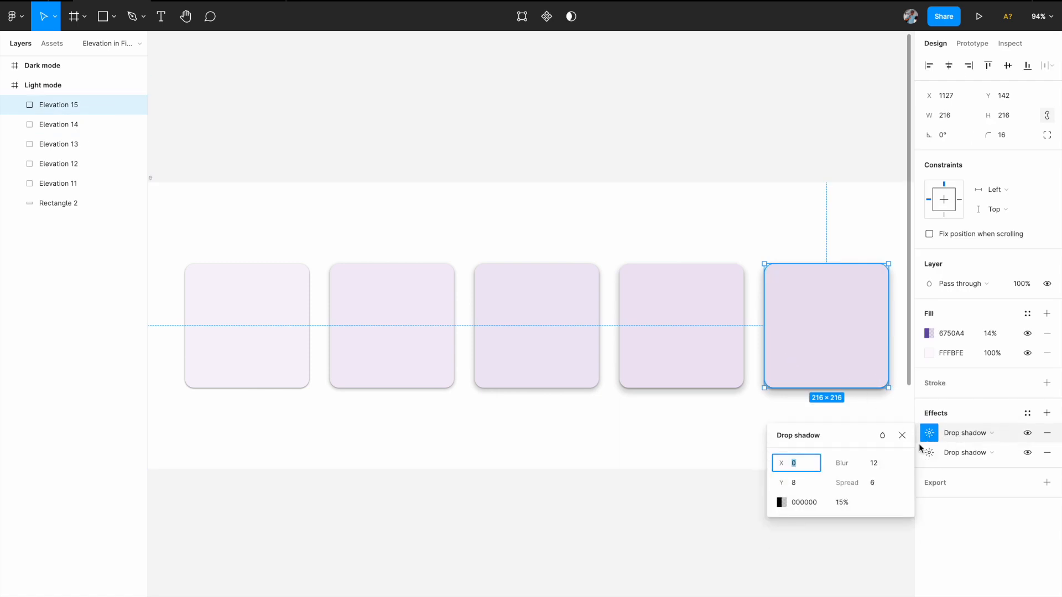
{"action": "left_click", "coordinate": [885, 467]}
{"action": "key", "text": "shift+Up"}
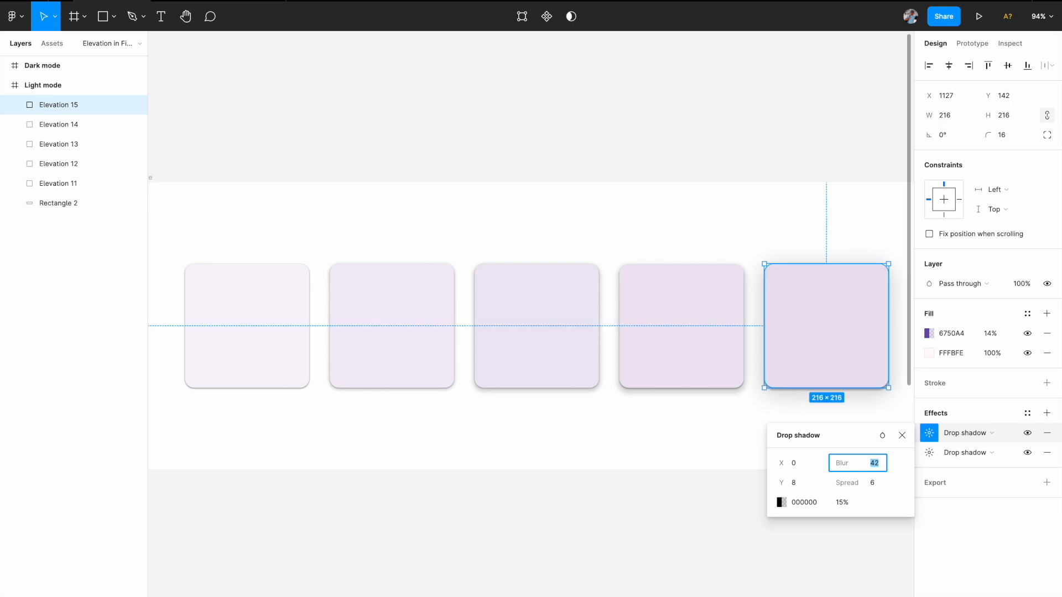
Lower the blur of Elevation 15's first drop shadow to 12 and clear the selection.
{"action": "key", "text": "shift+Down"}
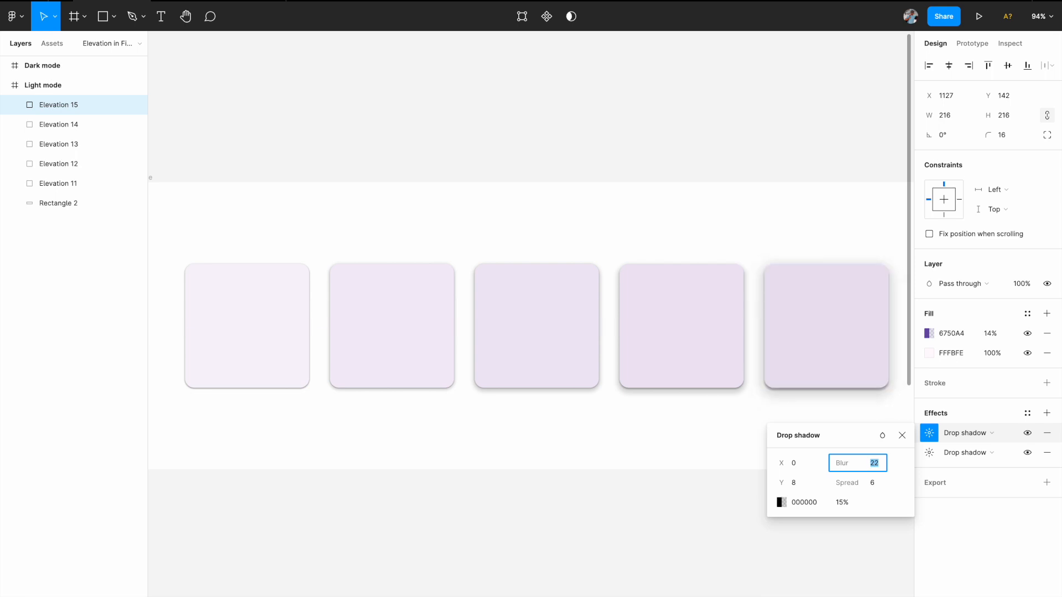
{"action": "key", "text": "shift+Down"}
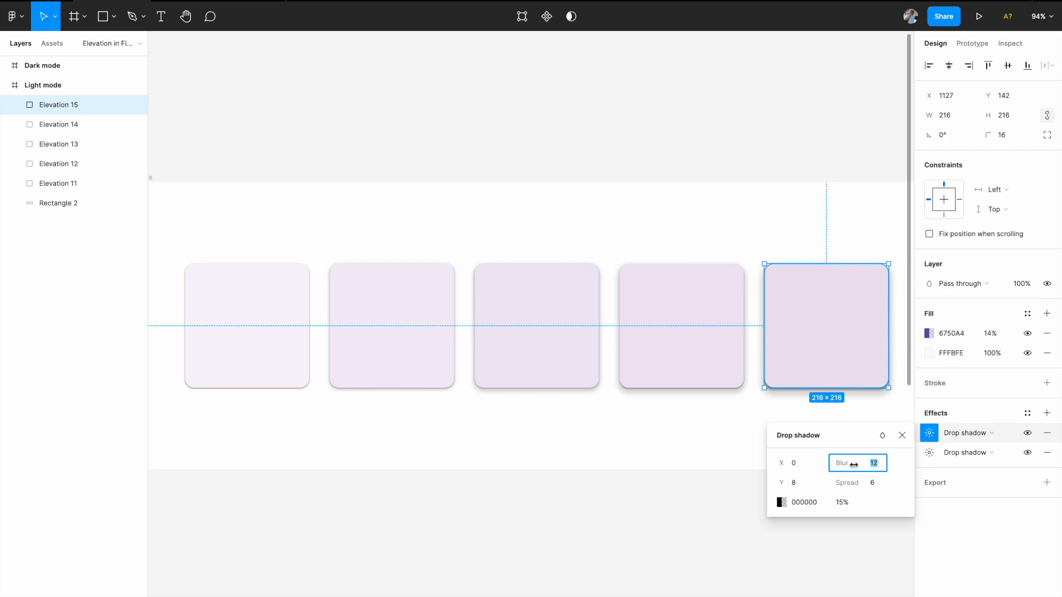
{"action": "key", "text": "Escape"}
{"action": "key", "text": "Escape"}
{"action": "scroll", "coordinate": [701, 463], "scroll_direction": "down", "scroll_amount": 4}
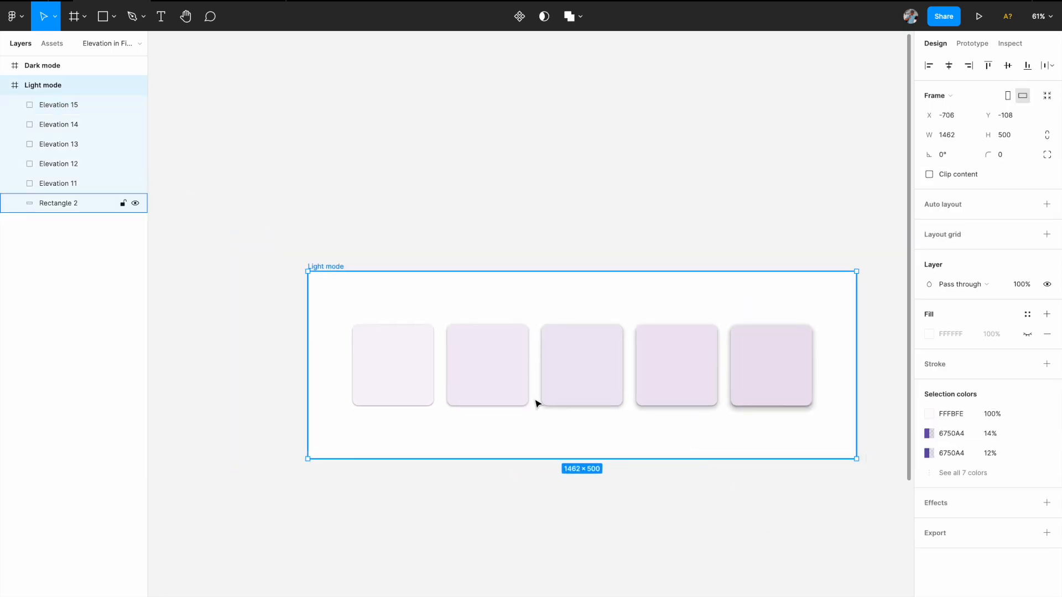
Save the drop shadows of the Elevation 11 card as the effect style Elevation/1DP and check it among the effect styles.
{"action": "left_click", "coordinate": [401, 369]}
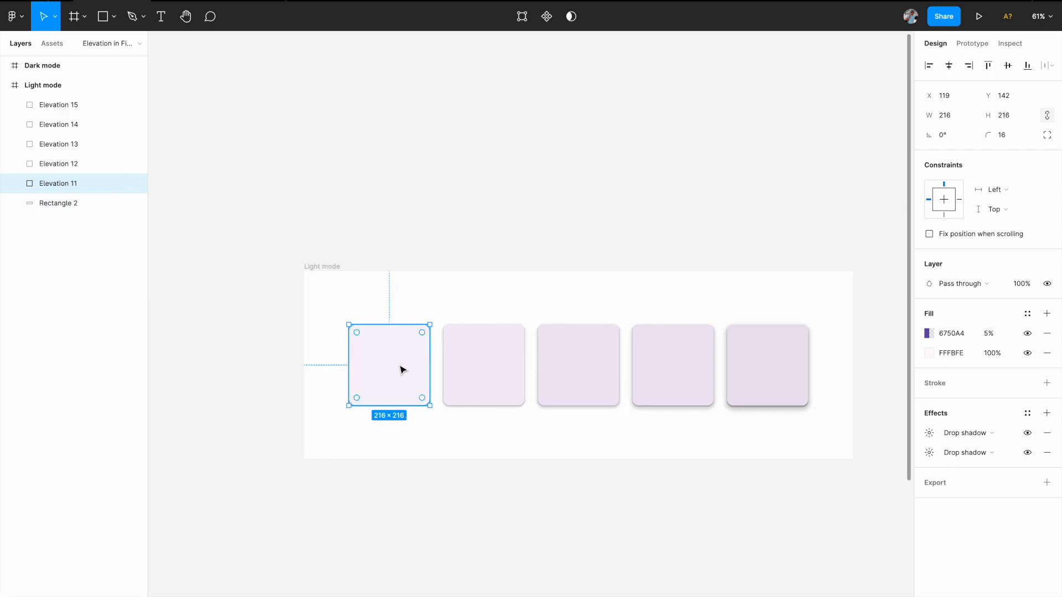
{"action": "scroll", "coordinate": [403, 368], "scroll_direction": "up", "scroll_amount": 3}
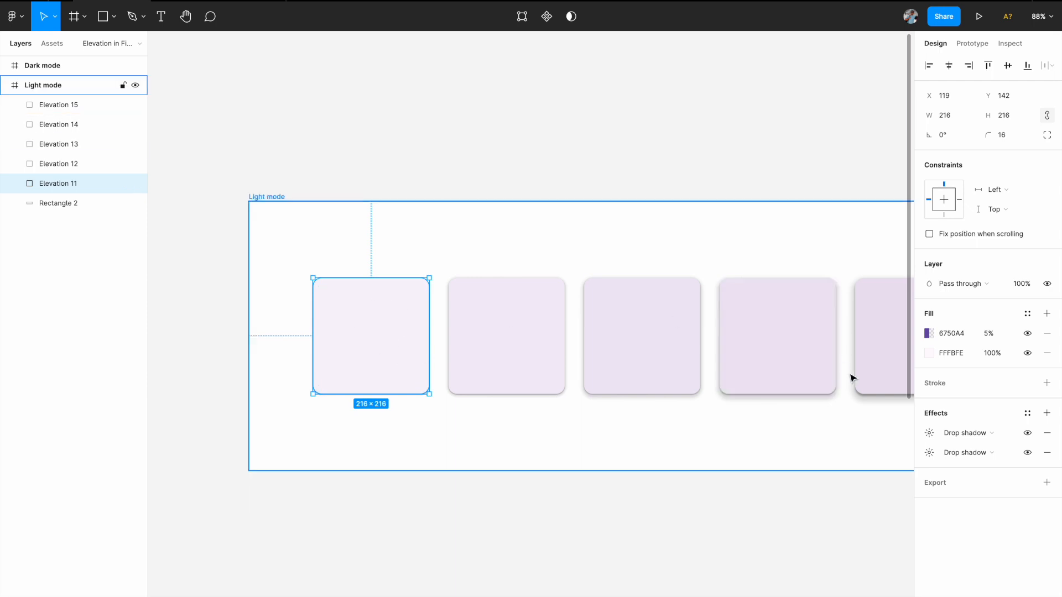
{"action": "left_click", "coordinate": [1031, 417]}
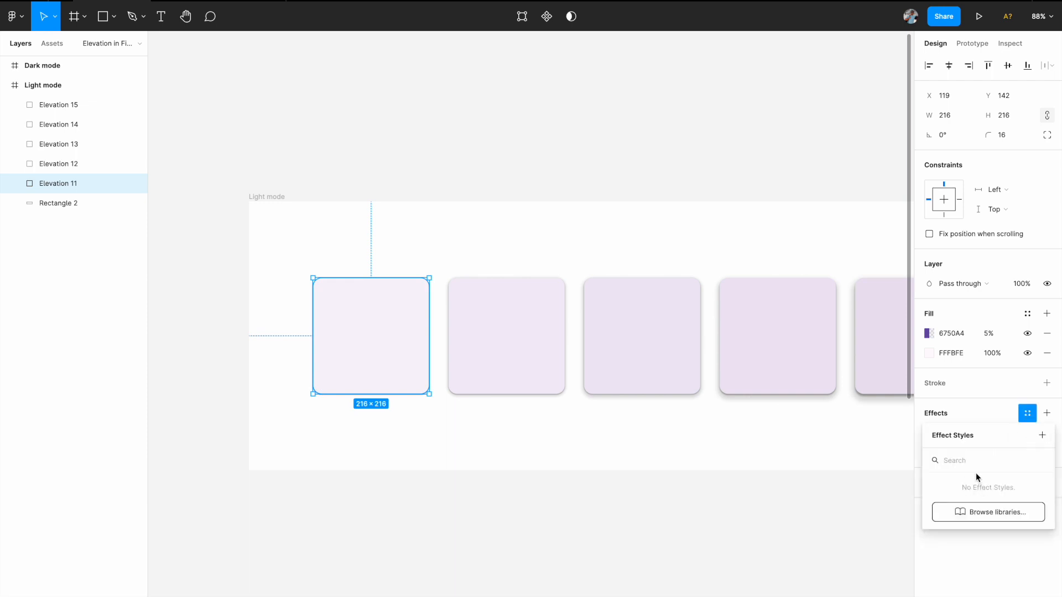
{"action": "left_click", "coordinate": [1042, 436]}
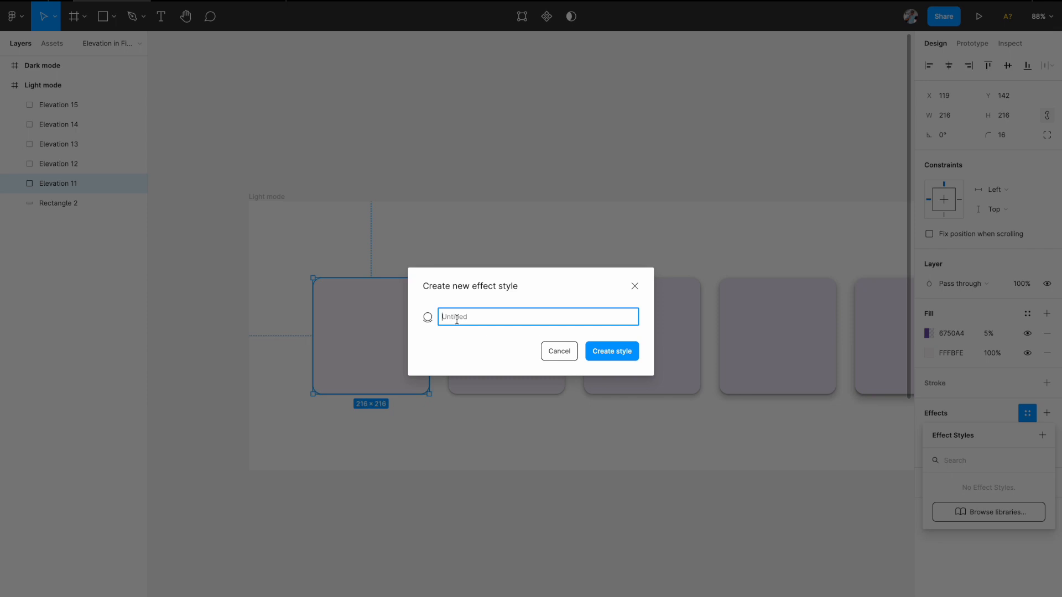
{"action": "type", "text": "Elevation"}
{"action": "type", "text": "/"}
{"action": "type", "text": "1dp"}
{"action": "key", "text": "BackSpace"}
{"action": "key", "text": "BackSpace"}
{"action": "type", "text": "1L1dP"}
{"action": "key", "text": "BackSpace"}
{"action": "key", "text": "BackSpace"}
{"action": "type", "text": "Dp"}
{"action": "key", "text": "BackSpace"}
{"action": "type", "text": "P"}
{"action": "left_click", "coordinate": [610, 353]}
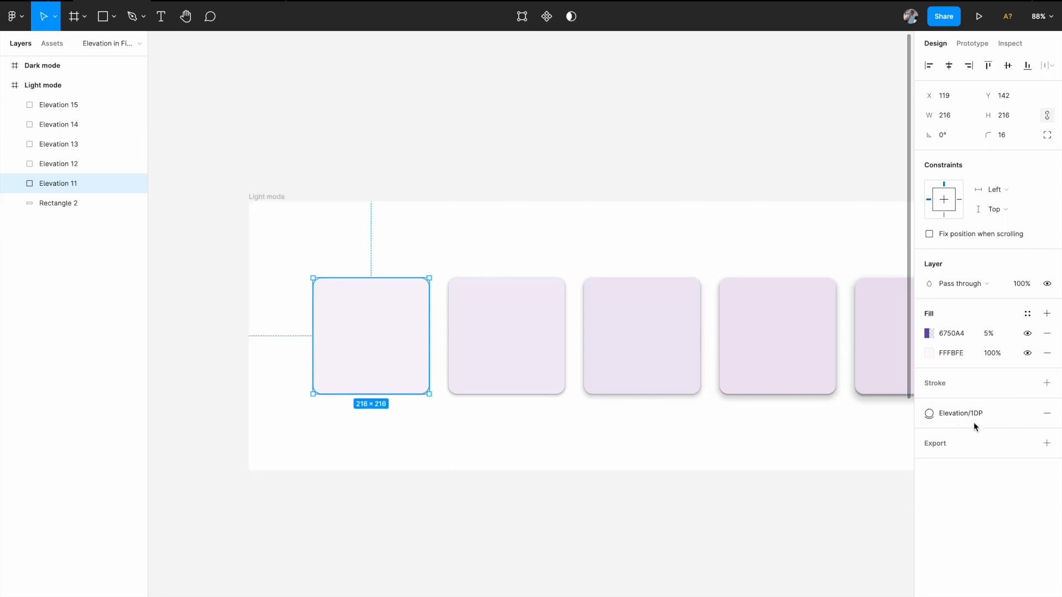
{"action": "left_click", "coordinate": [940, 419]}
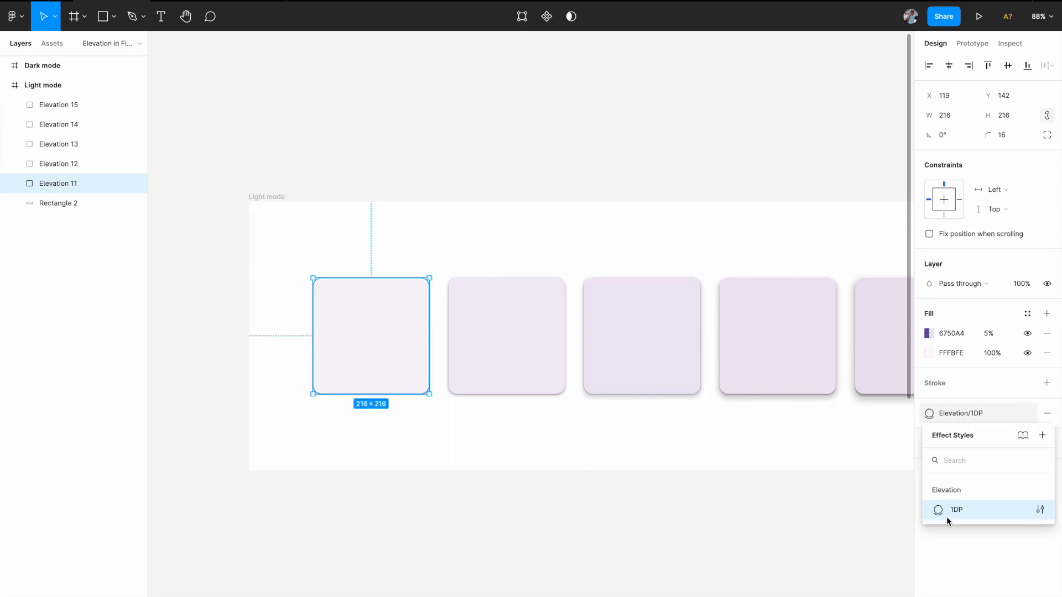
{"action": "left_click", "coordinate": [790, 551]}
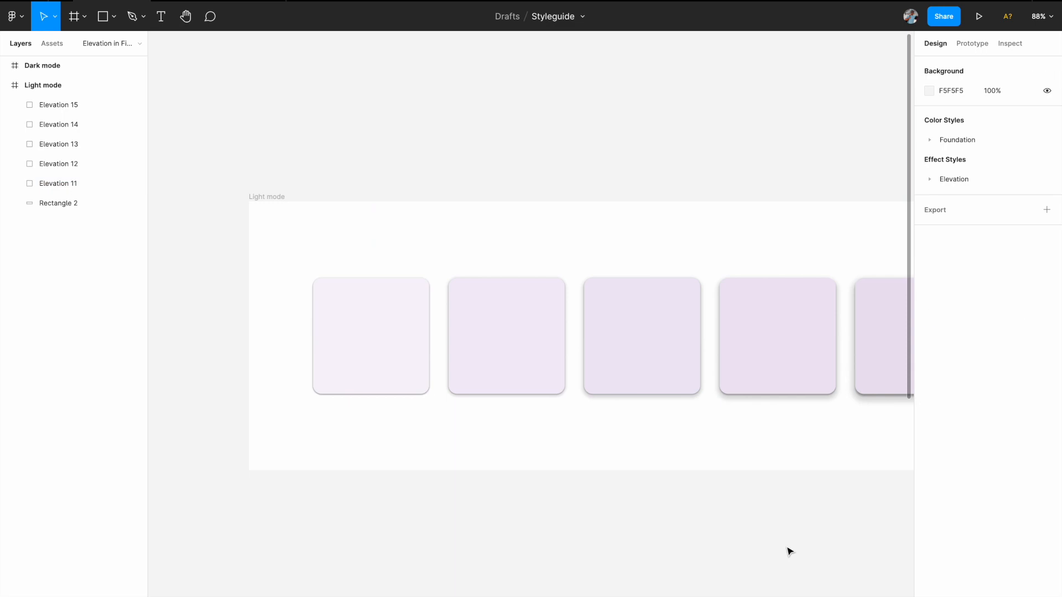
Save the drop shadows of the Elevation 12 card as the effect style Elevation/2DP and check it among the effect styles.
{"action": "left_click", "coordinate": [528, 346]}
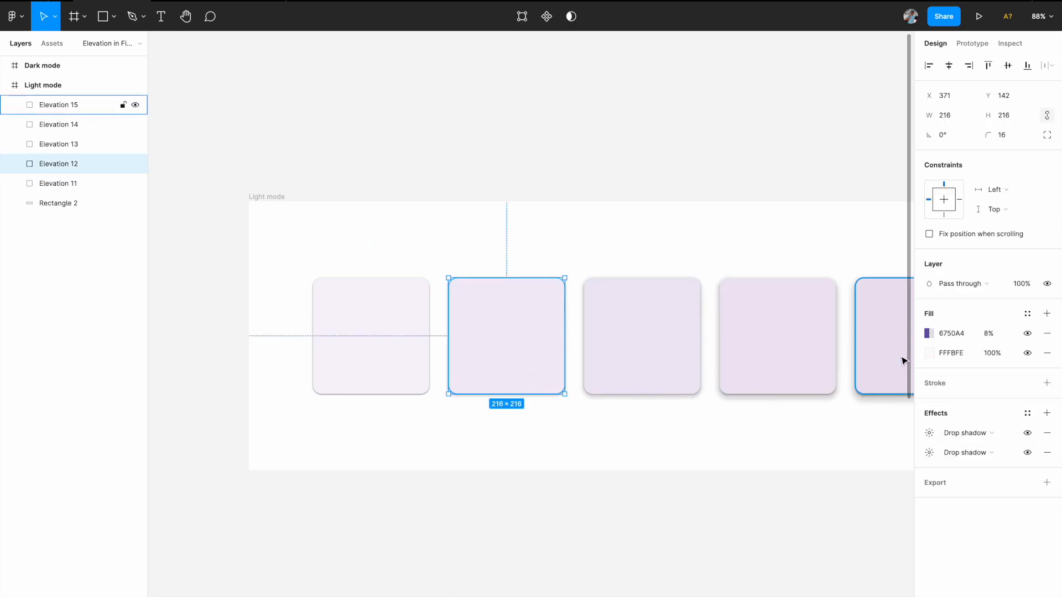
{"action": "left_click", "coordinate": [1026, 413]}
{"action": "left_click", "coordinate": [1042, 435]}
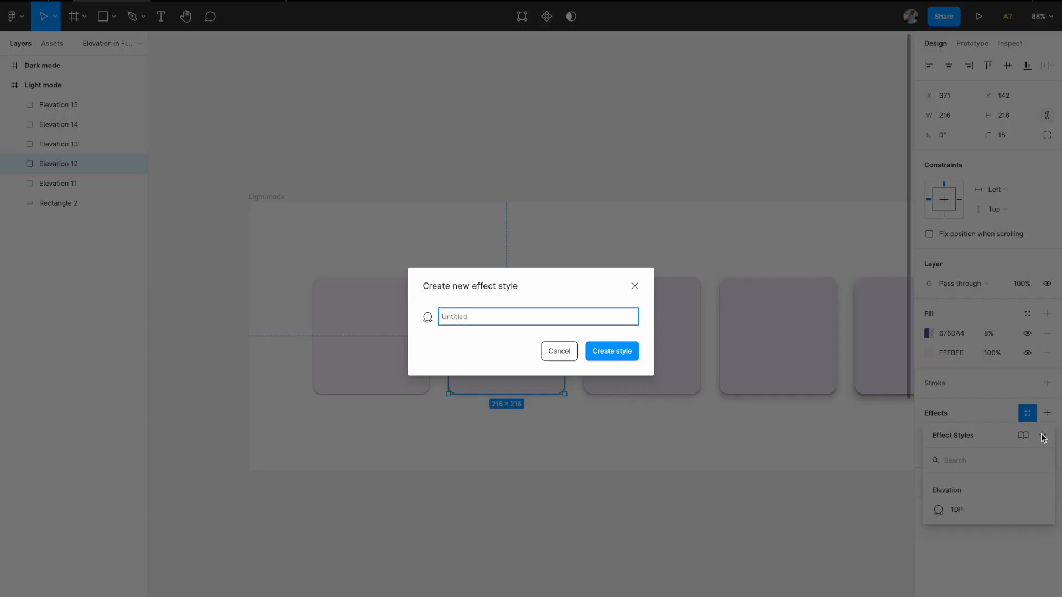
{"action": "type", "text": "Ele"}
{"action": "key", "text": "BackSpace"}
{"action": "key", "text": "BackSpace"}
{"action": "type", "text": "levation/2DP"}
{"action": "left_click", "coordinate": [620, 351]}
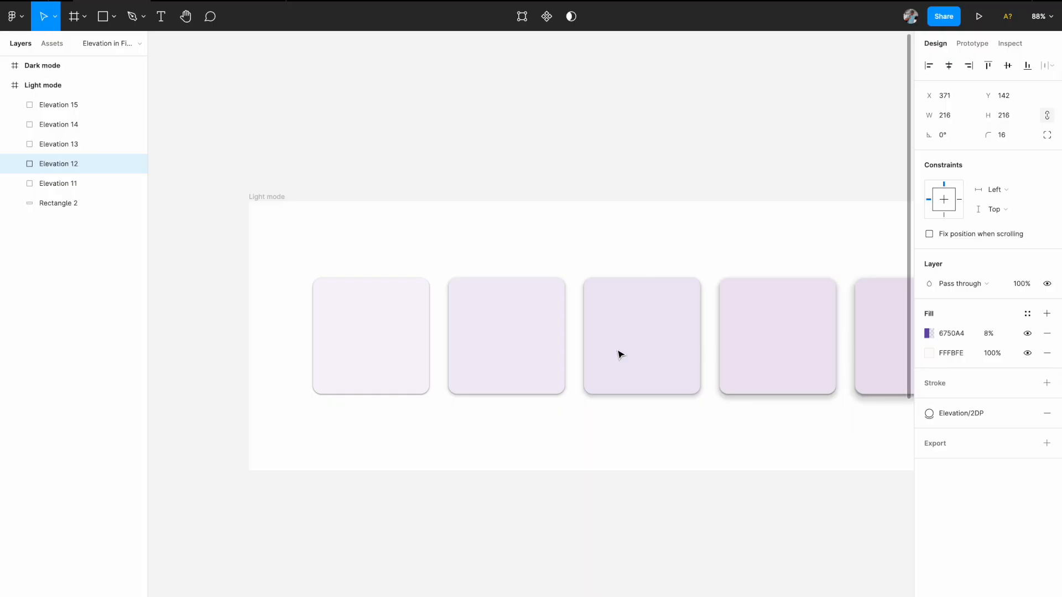
{"action": "left_click", "coordinate": [946, 413]}
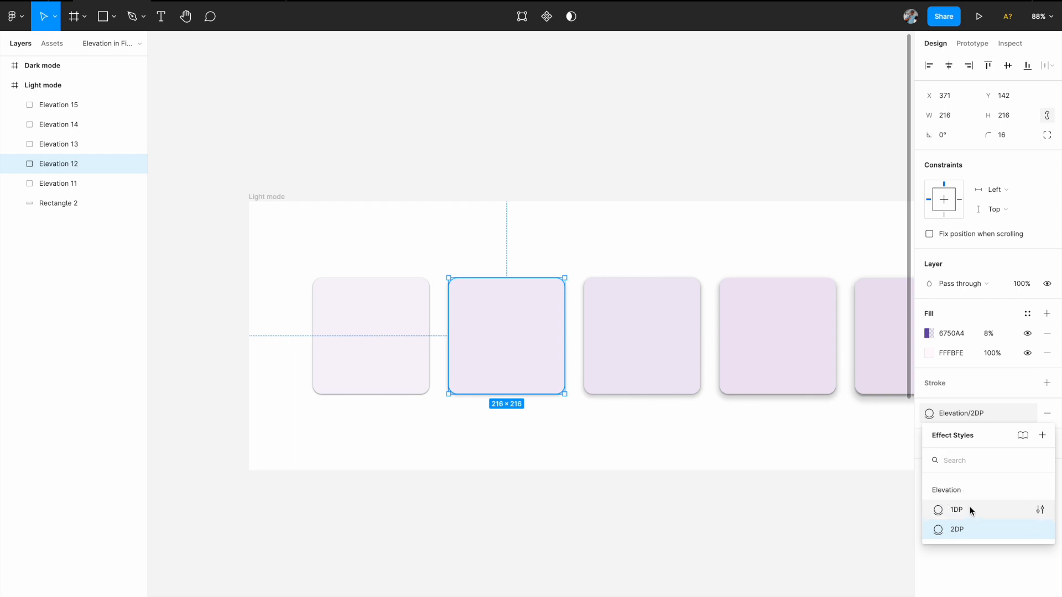
{"action": "left_click", "coordinate": [811, 533]}
Draw a test frame about 171 × 151 above the Light mode frame and apply the 2DP elevation style to it.
{"action": "scroll", "coordinate": [810, 533], "scroll_direction": "down", "scroll_amount": 3}
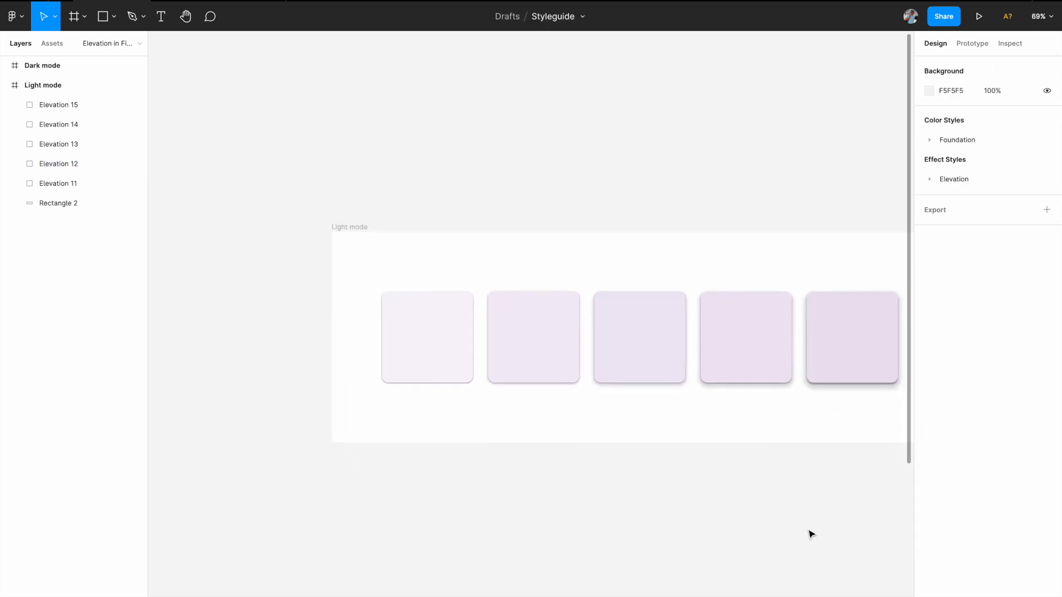
{"action": "key", "text": "f"}
{"action": "left_click_drag", "start_coordinate": [491, 133], "coordinate": [563, 196]}
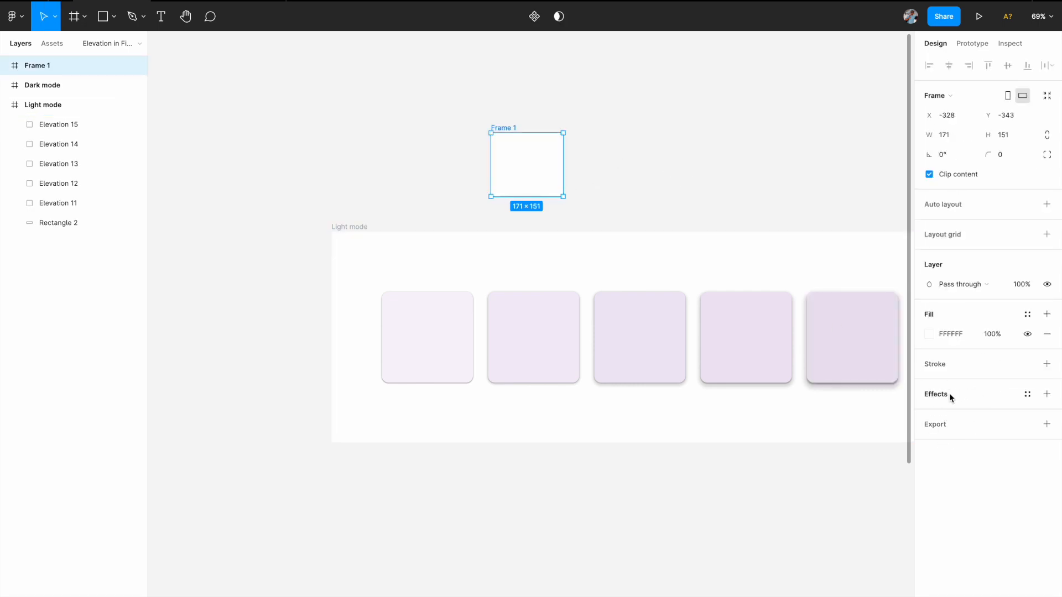
{"action": "left_click", "coordinate": [1025, 396]}
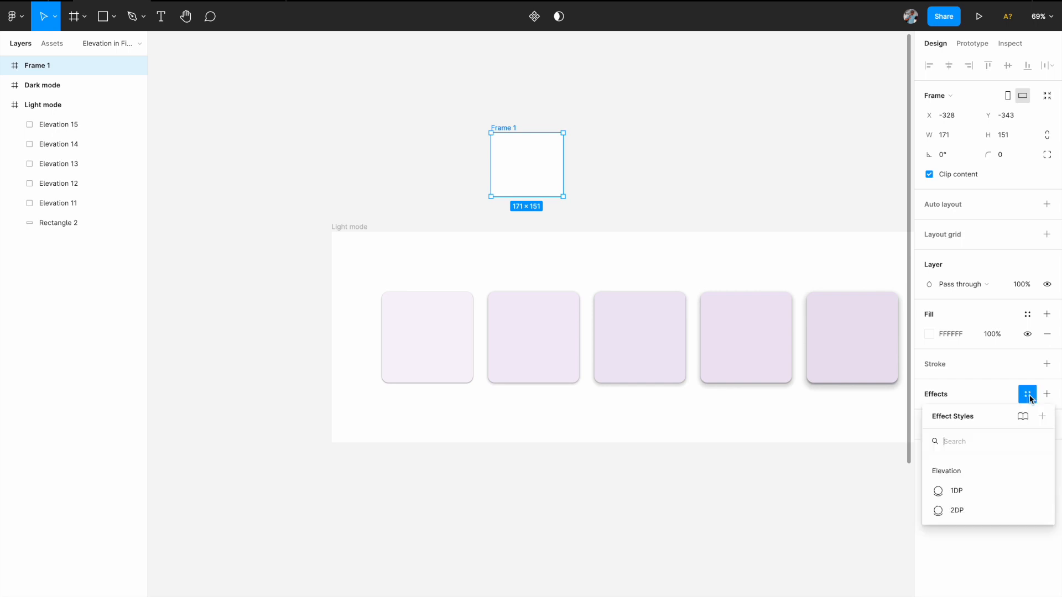
{"action": "left_click", "coordinate": [965, 508]}
{"action": "left_click", "coordinate": [828, 521]}
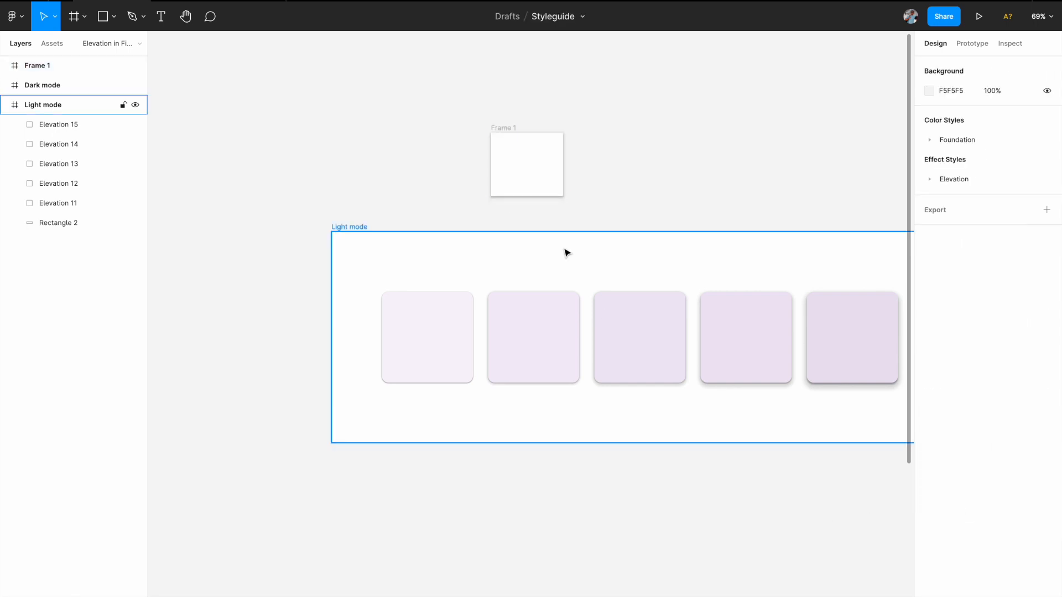
Inspect the shadow on the test frame up close and delete the frame.
{"action": "scroll", "coordinate": [565, 252], "scroll_direction": "up", "scroll_amount": 5}
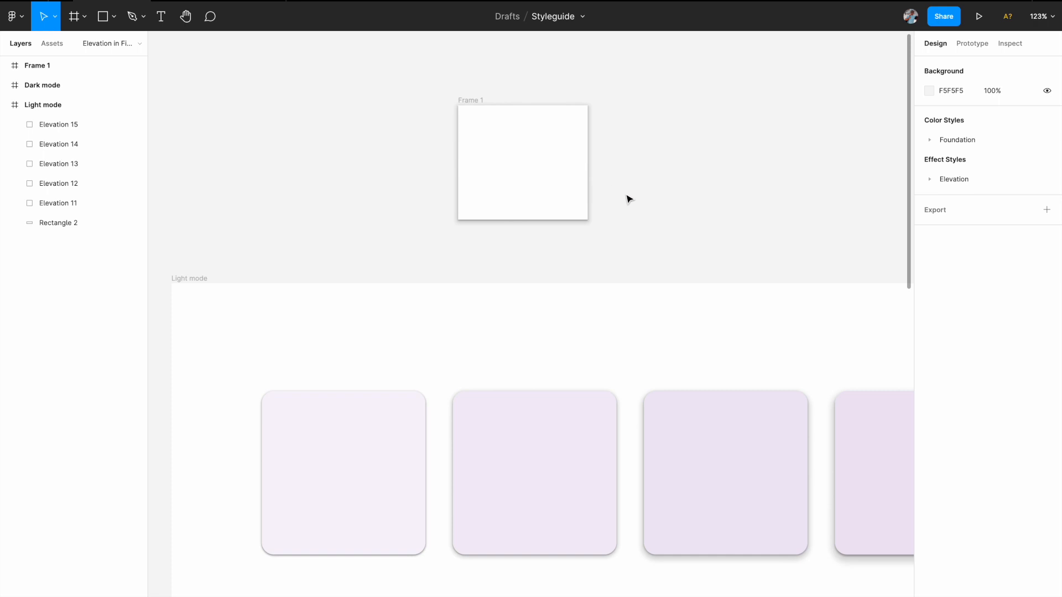
{"action": "left_click", "coordinate": [533, 155]}
{"action": "key", "text": "Delete"}
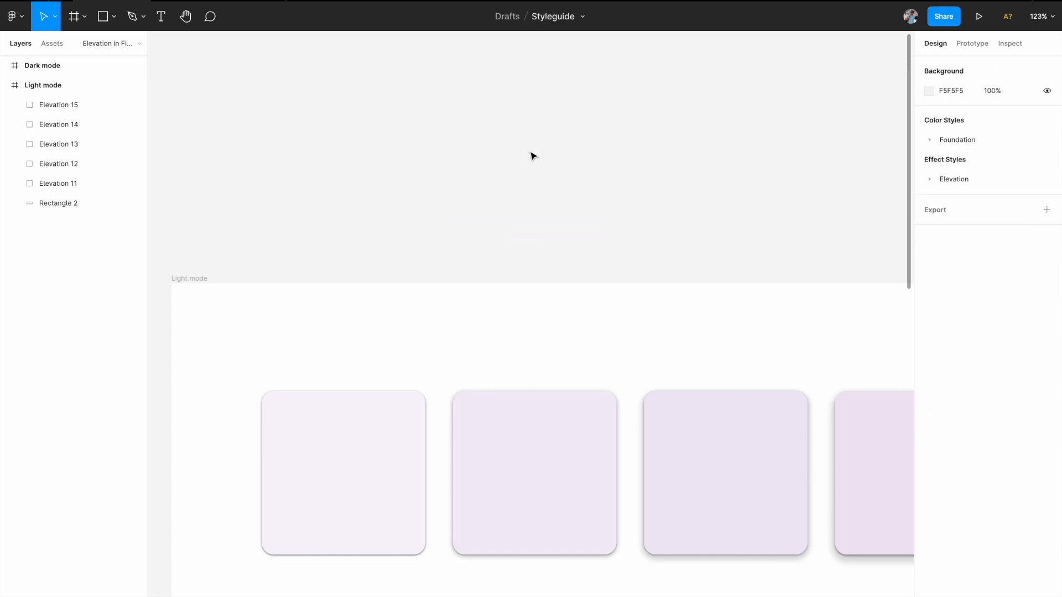
Compare the fill and effect settings of the five elevation cards in the Dark mode frame.
{"action": "scroll", "coordinate": [533, 155], "scroll_direction": "down", "scroll_amount": 5}
{"action": "scroll", "coordinate": [533, 156], "scroll_direction": "right", "scroll_amount": 4}
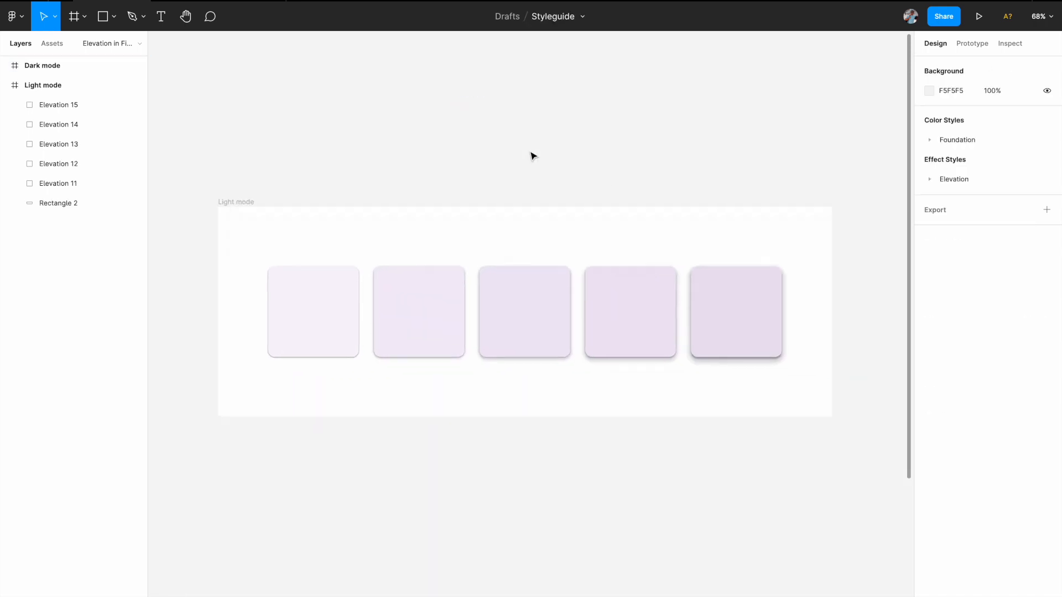
{"action": "scroll", "coordinate": [644, 334], "scroll_direction": "down", "scroll_amount": 2}
{"action": "scroll", "coordinate": [645, 334], "scroll_direction": "left", "scroll_amount": 1}
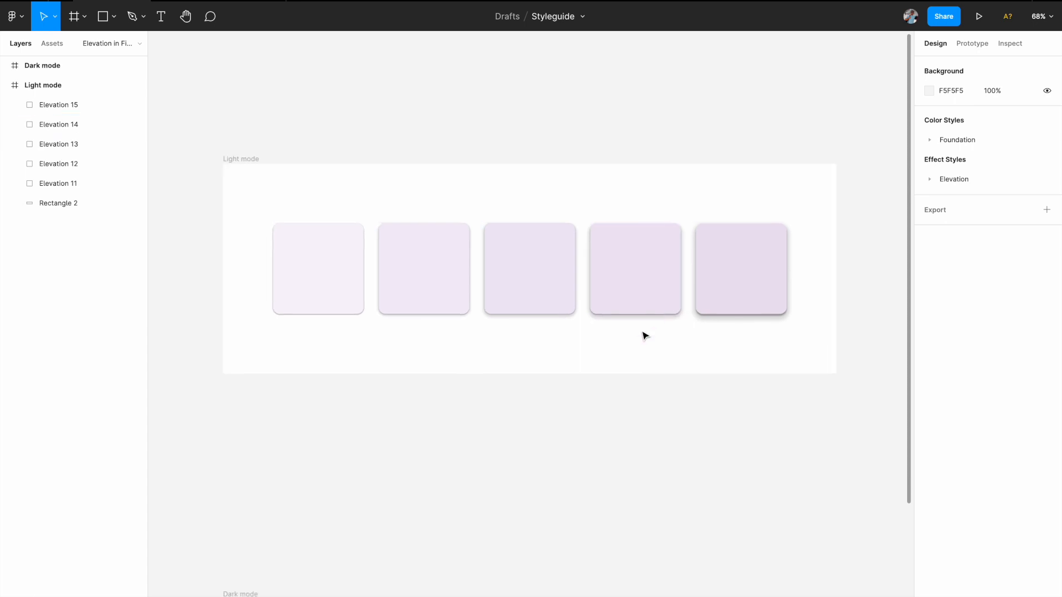
{"action": "scroll", "coordinate": [614, 334], "scroll_direction": "down", "scroll_amount": 6}
{"action": "scroll", "coordinate": [614, 334], "scroll_direction": "left", "scroll_amount": 1}
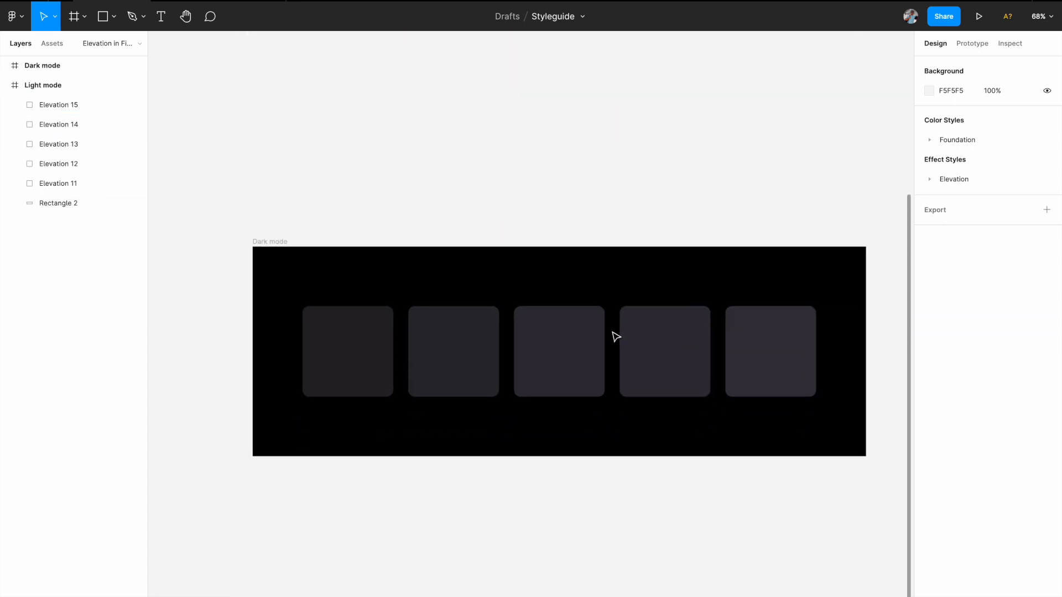
{"action": "left_click", "coordinate": [343, 331]}
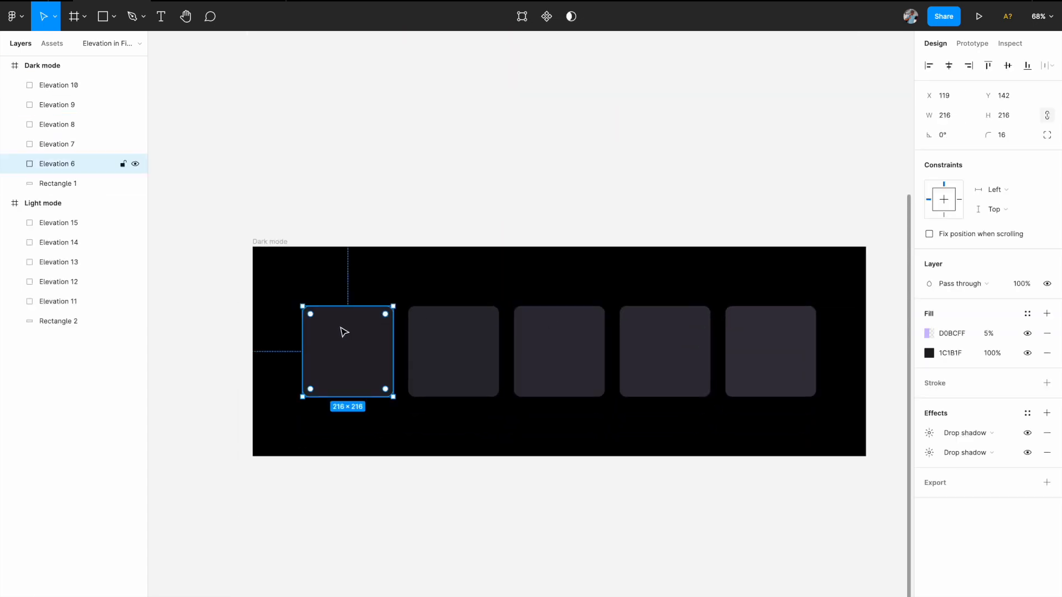
{"action": "left_click", "coordinate": [463, 359]}
{"action": "left_click", "coordinate": [545, 351]}
{"action": "left_click", "coordinate": [665, 350]}
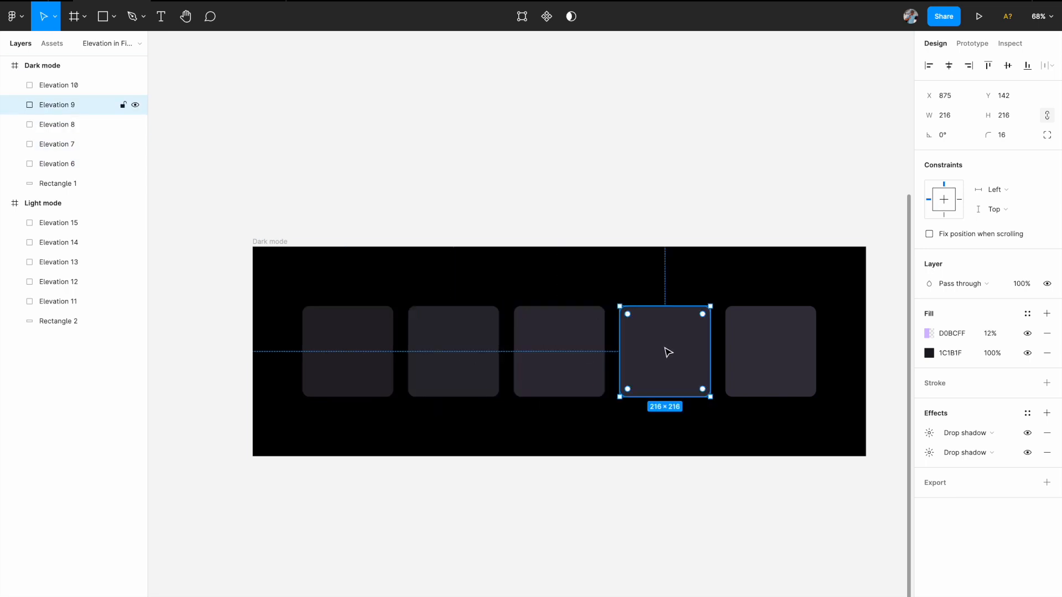
{"action": "left_click", "coordinate": [768, 346]}
{"action": "scroll", "coordinate": [400, 359], "scroll_direction": "up", "scroll_amount": 3}
{"action": "left_click", "coordinate": [363, 349]}
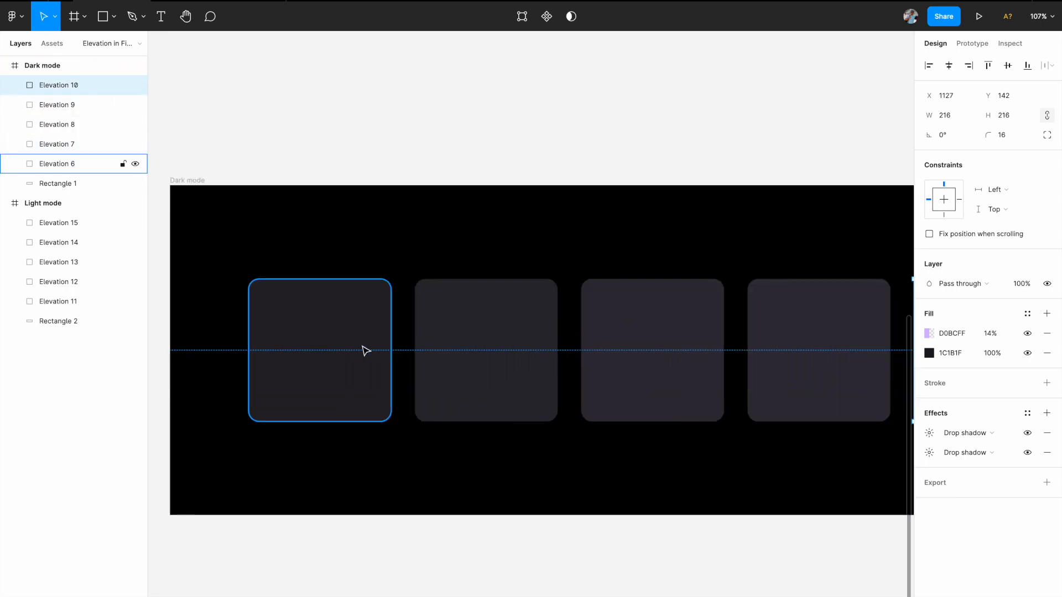
{"action": "left_click", "coordinate": [504, 338]}
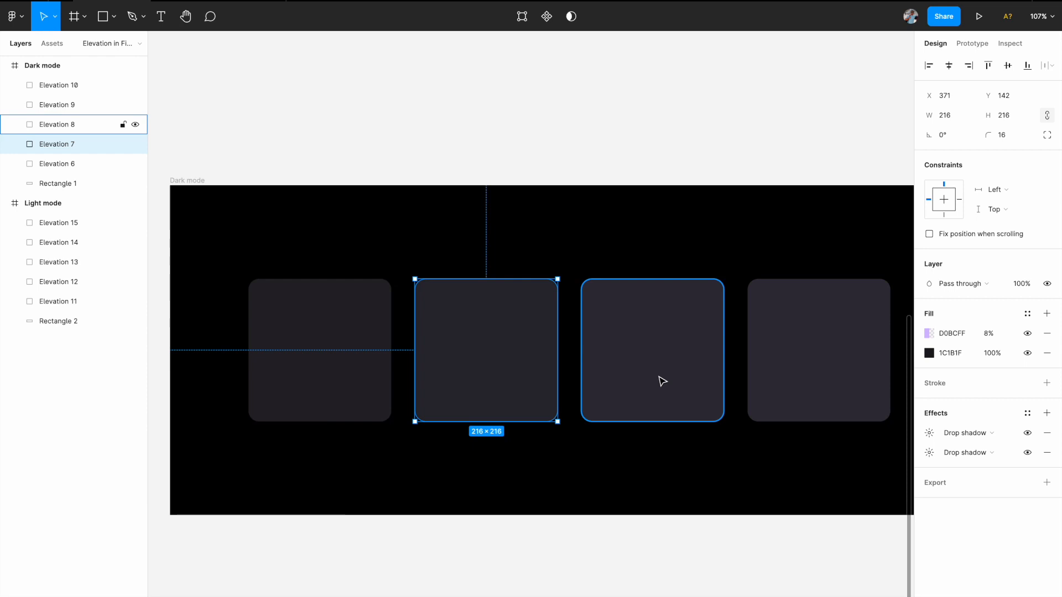
Review the offset, blur, spread and opacity of both drop shadows on the Dark mode frame's Elevation 8 card.
{"action": "left_click", "coordinate": [662, 381]}
{"action": "left_click", "coordinate": [928, 452]}
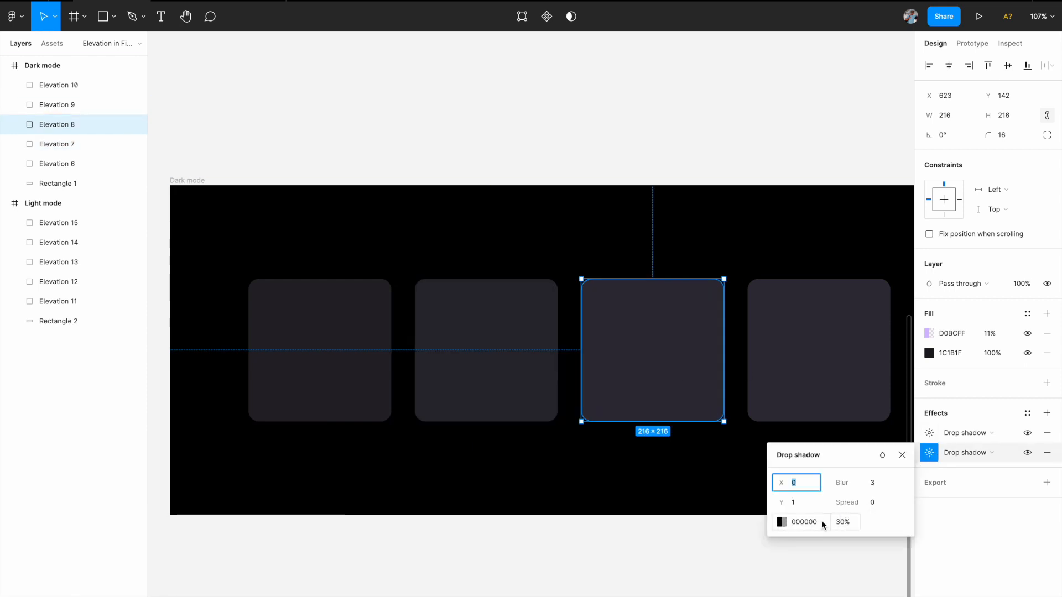
{"action": "left_click", "coordinate": [929, 432]}
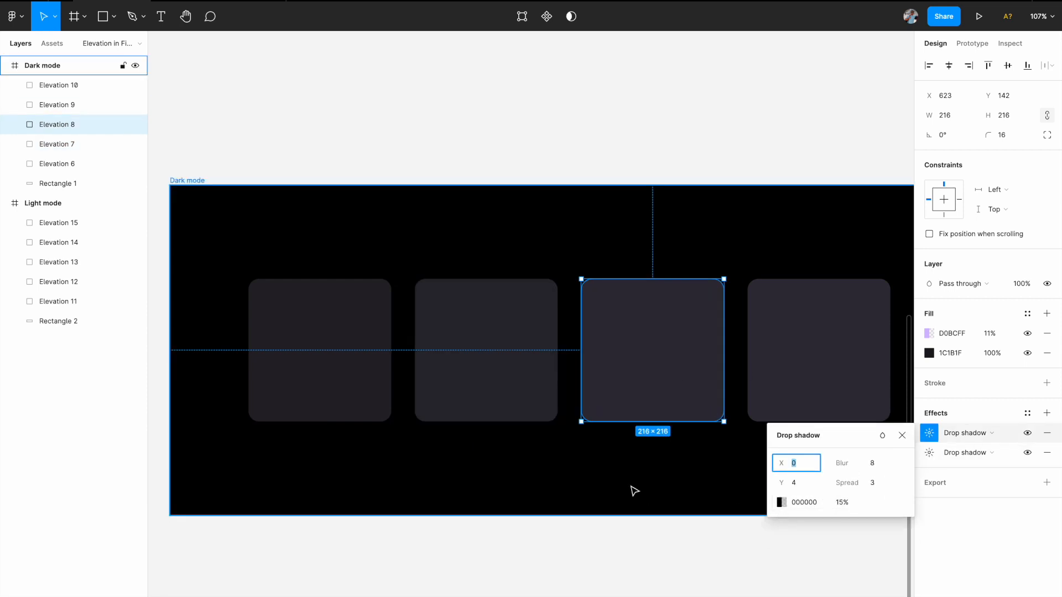
{"action": "left_click", "coordinate": [630, 474]}
{"action": "left_click", "coordinate": [672, 380]}
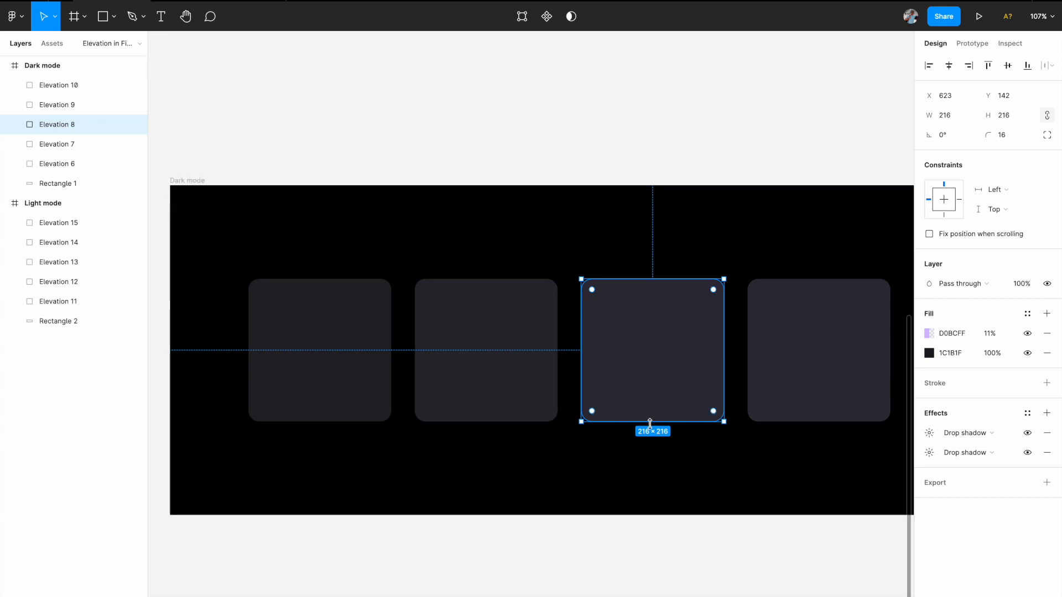
Bring up the effect styles available for the Light mode frame's Elevation 11 card.
{"action": "scroll", "coordinate": [718, 448], "scroll_direction": "down", "scroll_amount": 3}
{"action": "scroll", "coordinate": [732, 450], "scroll_direction": "down", "scroll_amount": 3}
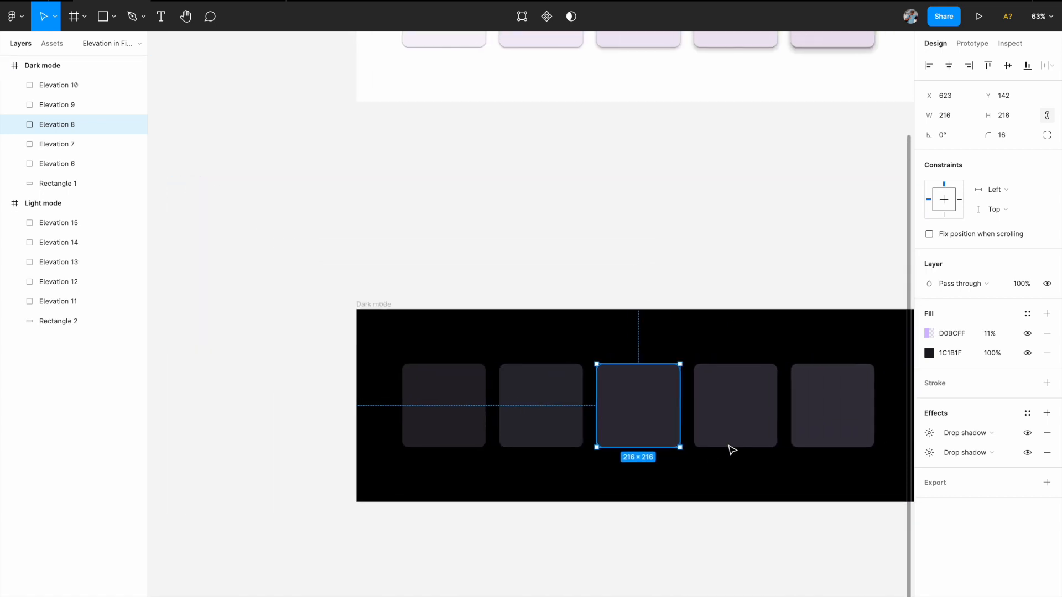
{"action": "left_click", "coordinate": [739, 536]}
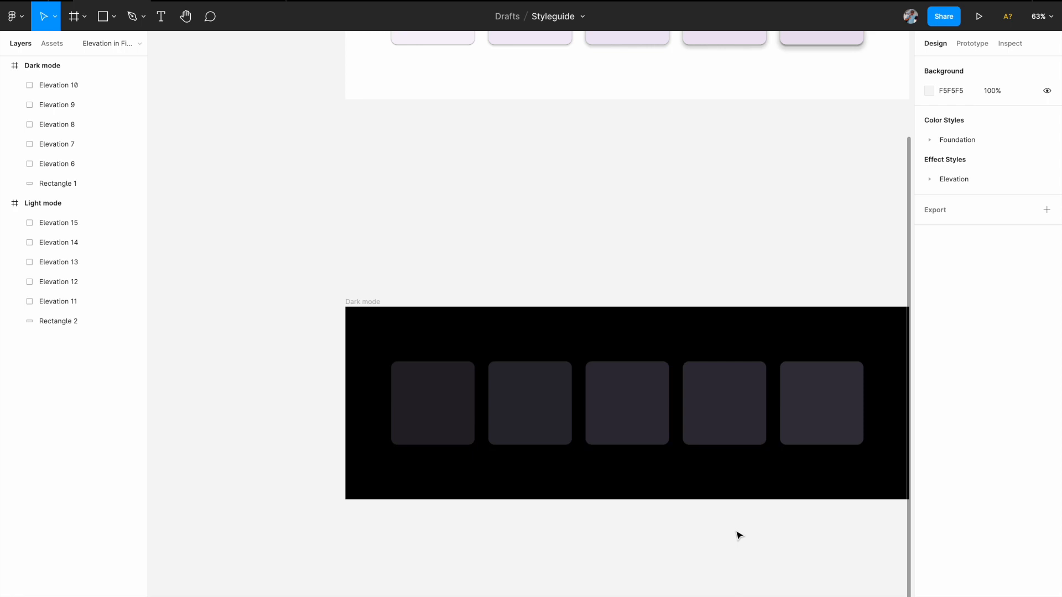
{"action": "scroll", "coordinate": [739, 535], "scroll_direction": "down", "scroll_amount": 3}
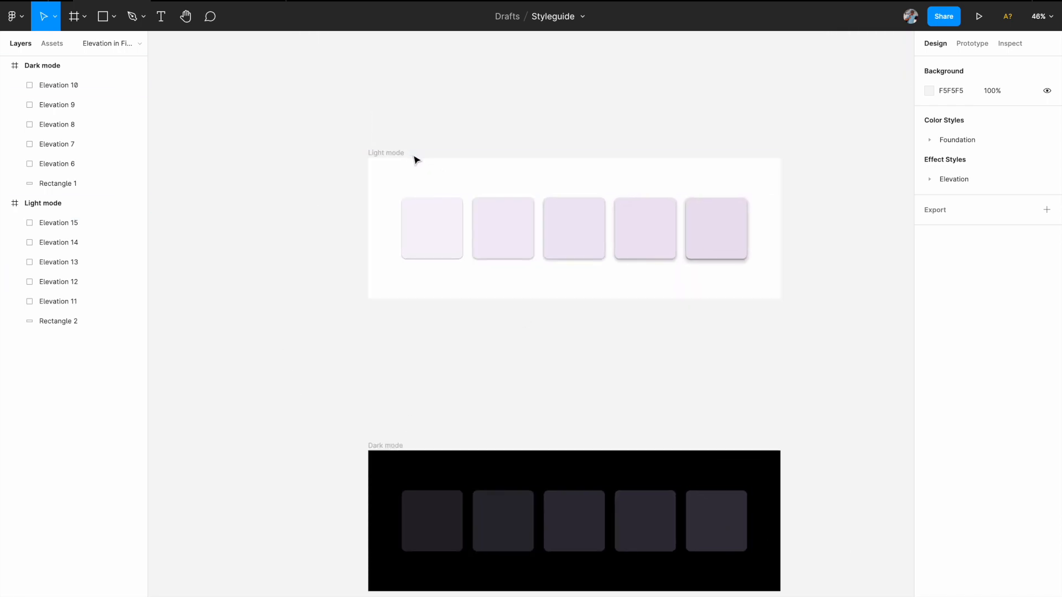
{"action": "left_click", "coordinate": [432, 221]}
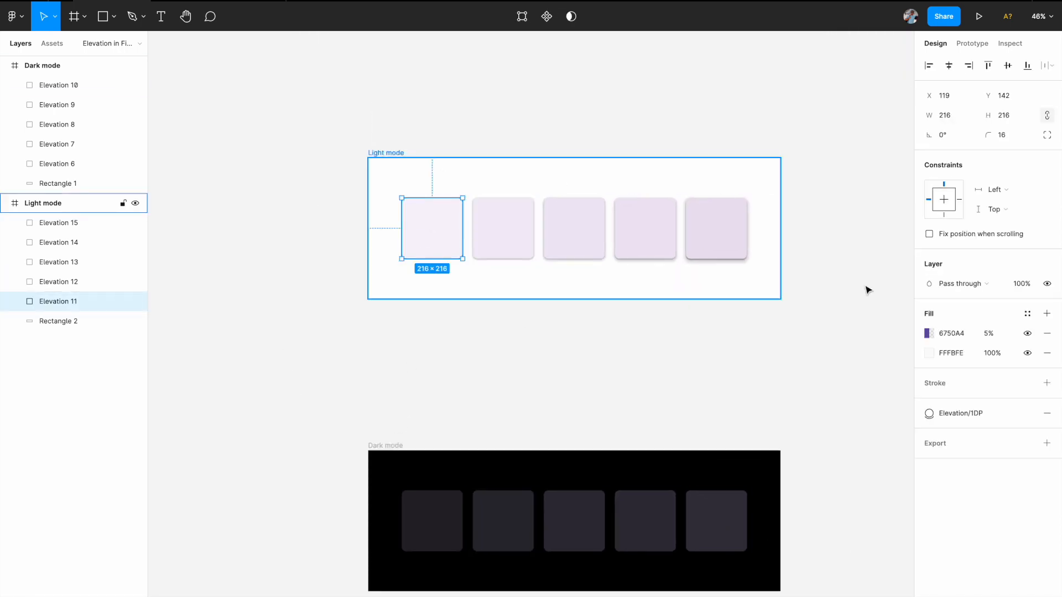
{"action": "left_click", "coordinate": [930, 412]}
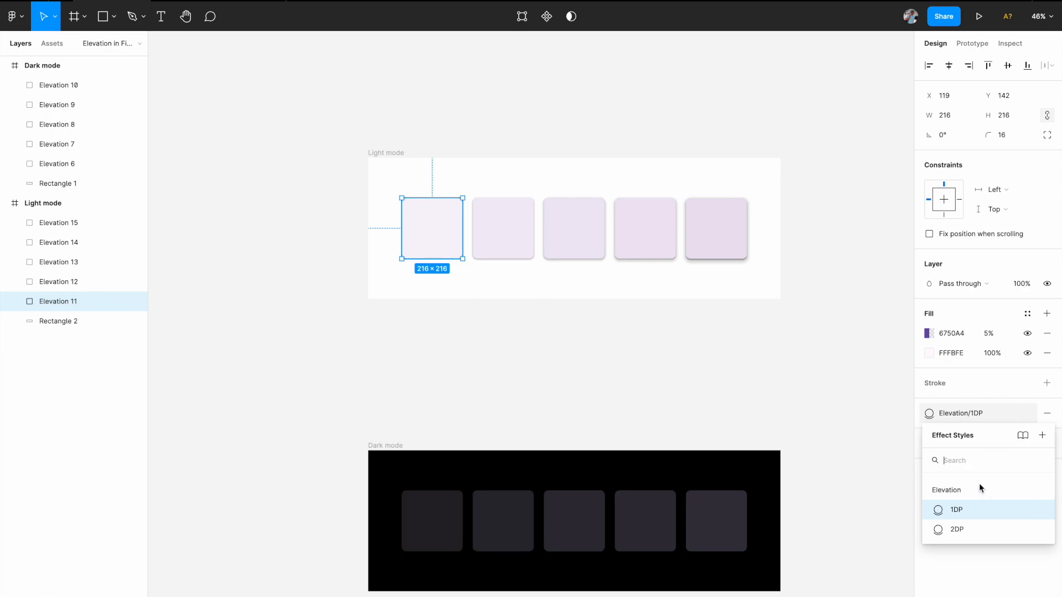